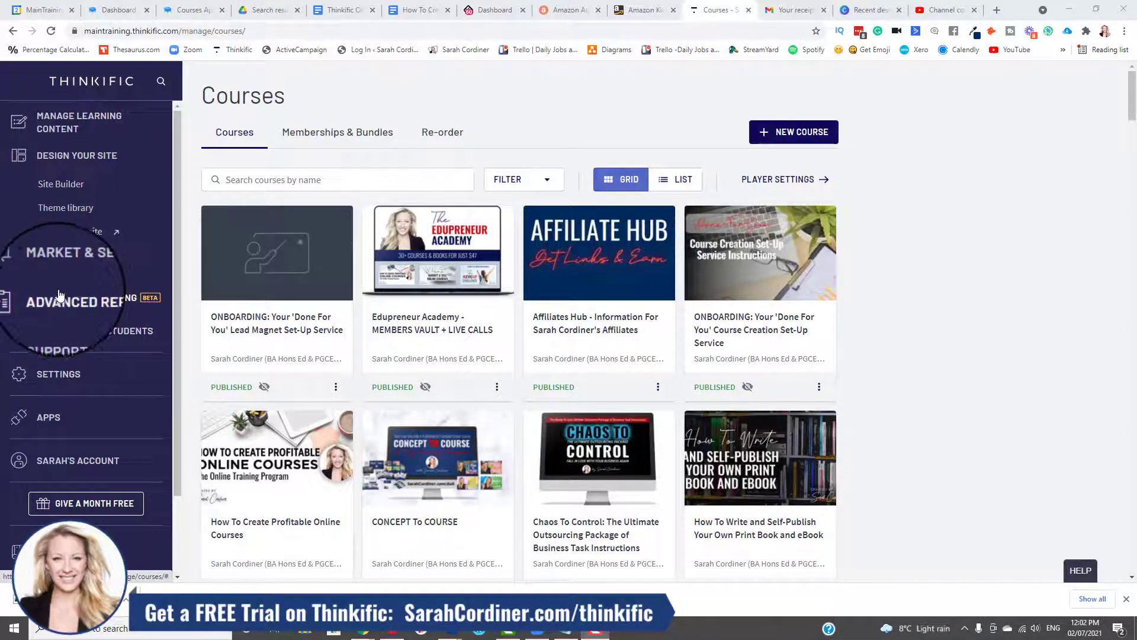
# Open the coupon list of the course site and start a new coupon.
pyautogui.click(64, 264)
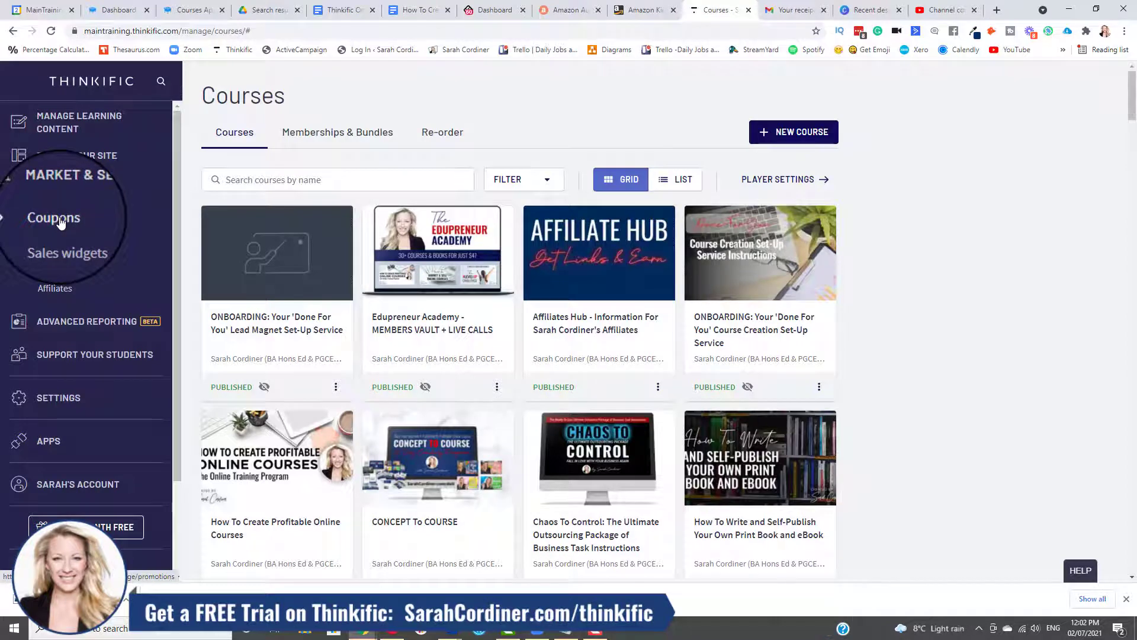
pyautogui.click(60, 221)
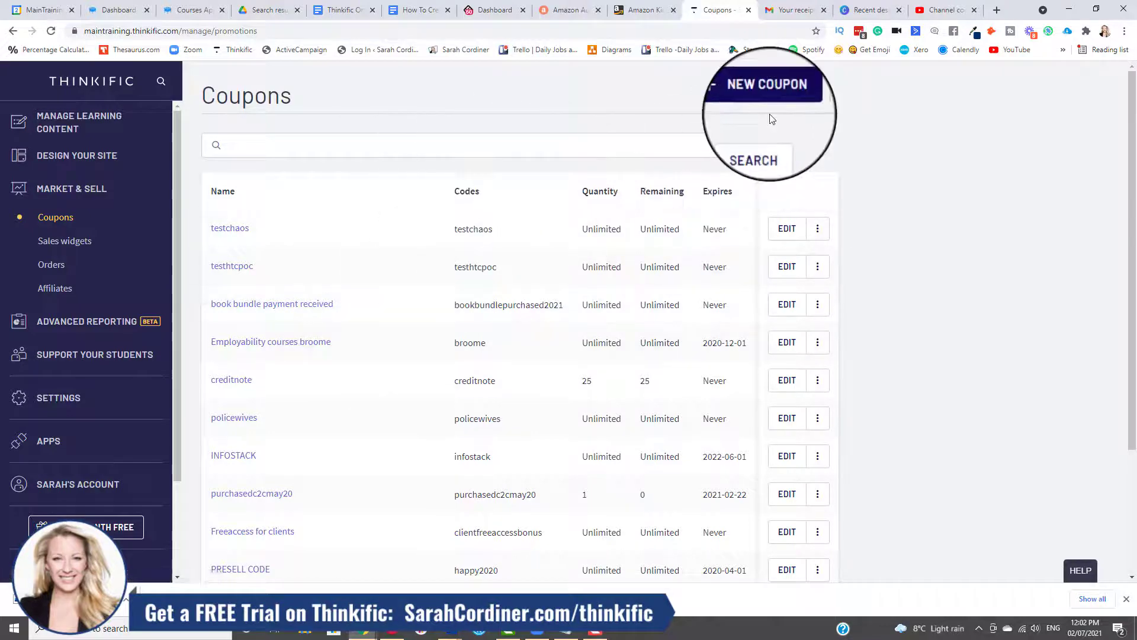
pyautogui.click(749, 98)
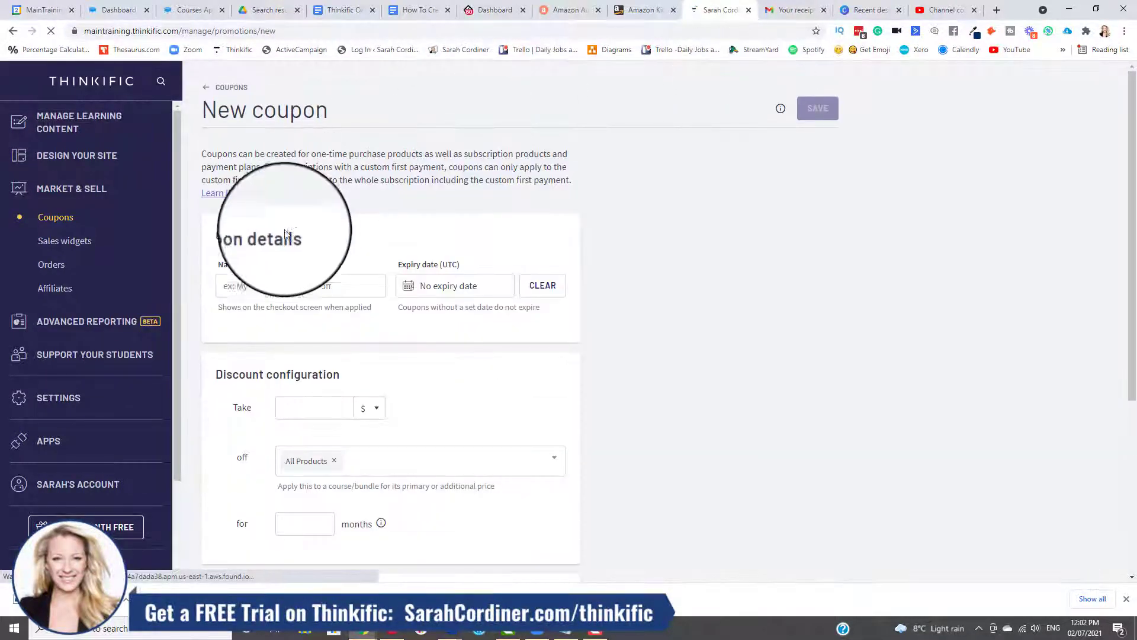
pyautogui.scroll(-1, 356, 242)
pyautogui.scroll(-4, 365, 240)
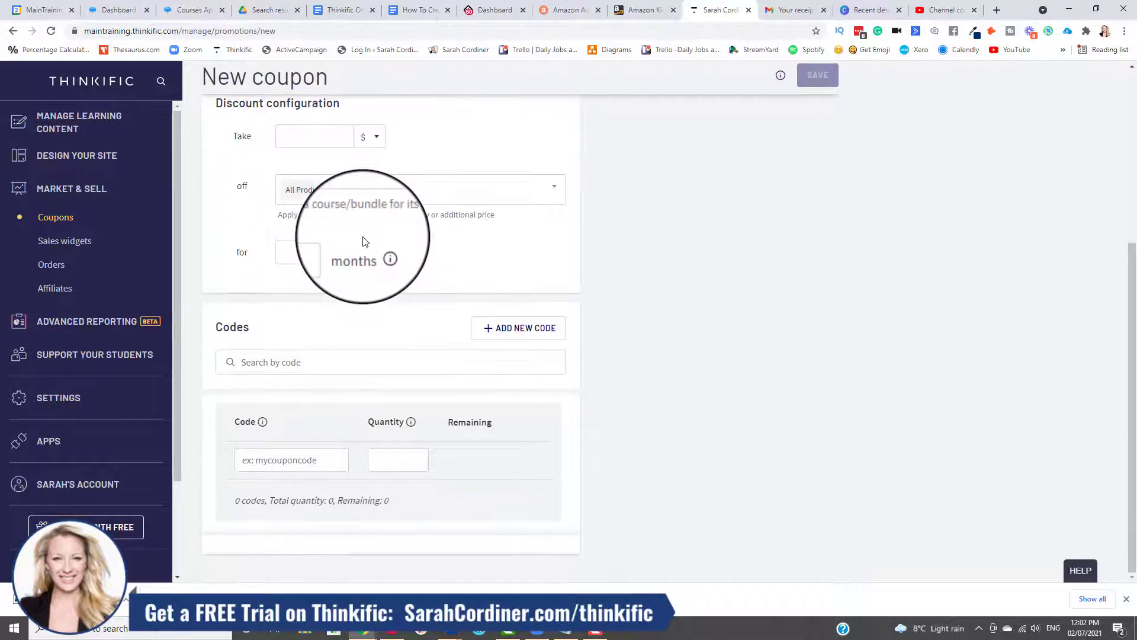
# Name the new coupon "sarahs special discount" in the coupon details.
pyautogui.scroll(5, 365, 240)
pyautogui.click(265, 284)
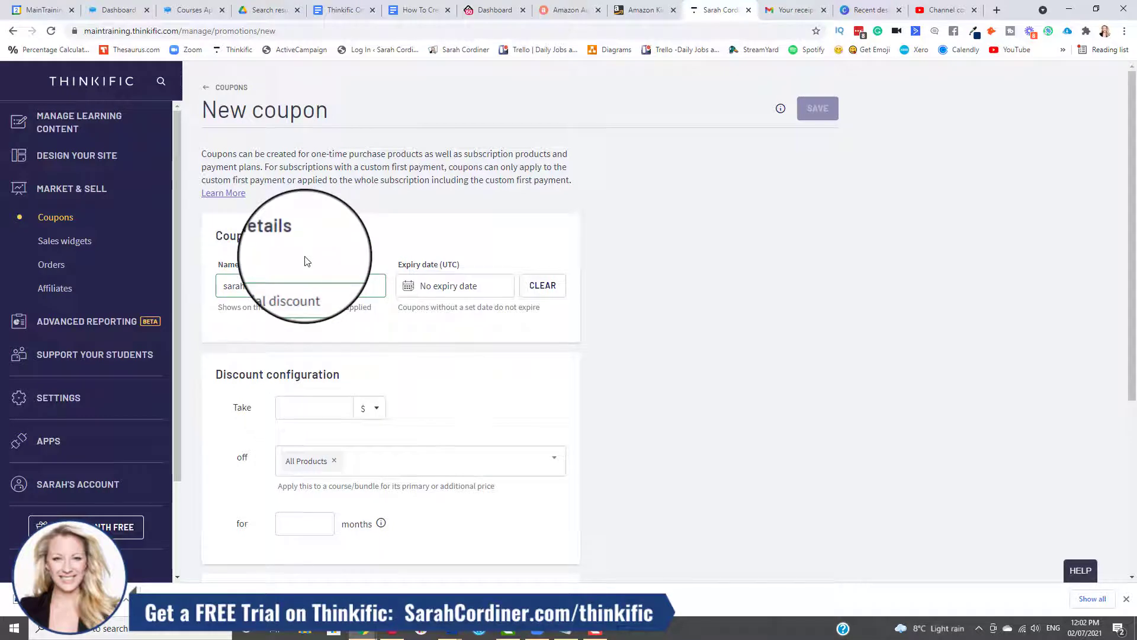
pyautogui.doubleClick(220, 282)
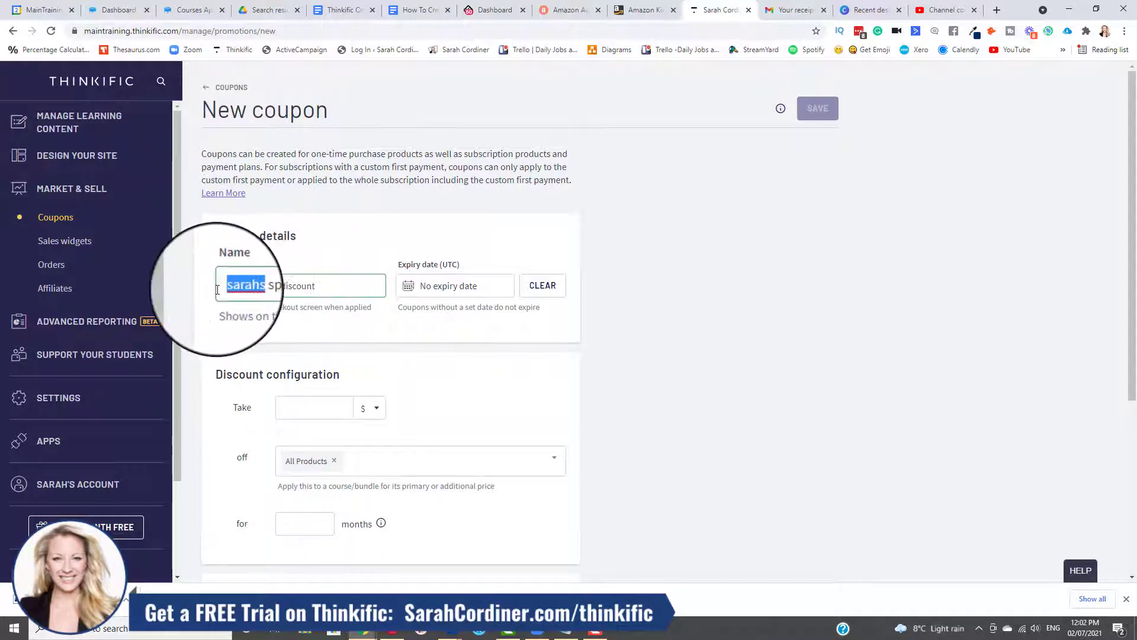
pyautogui.click(341, 266)
# Set the coupon's discount to 25 and change its unit from dollars to percent.
pyautogui.scroll(-2, 342, 265)
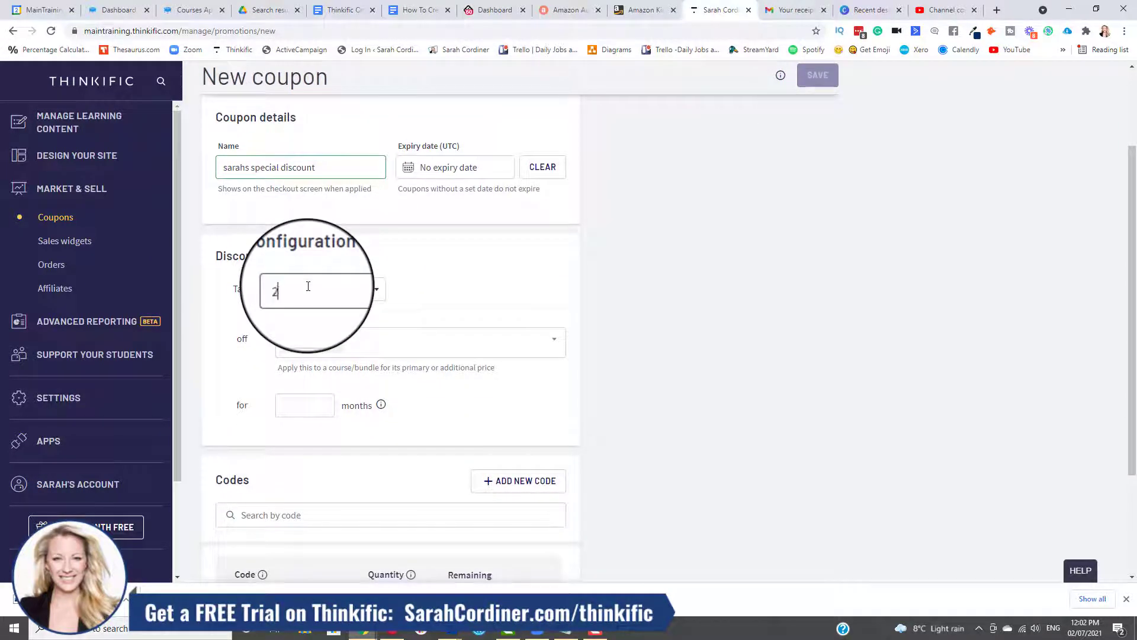
pyautogui.click(384, 291)
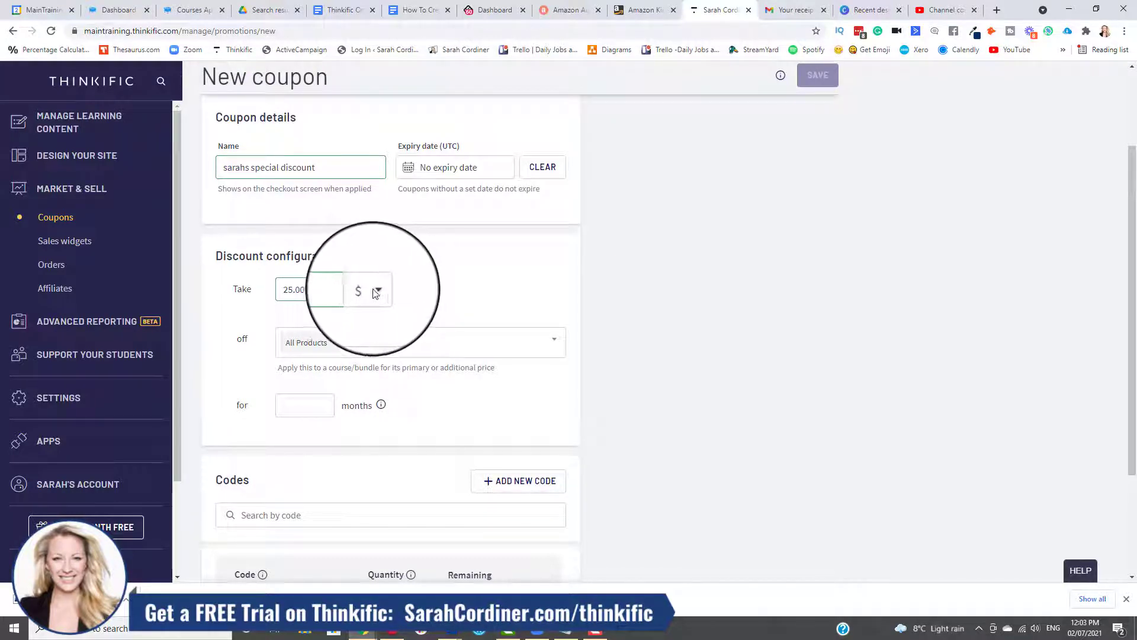
pyautogui.click(377, 291)
pyautogui.click(367, 332)
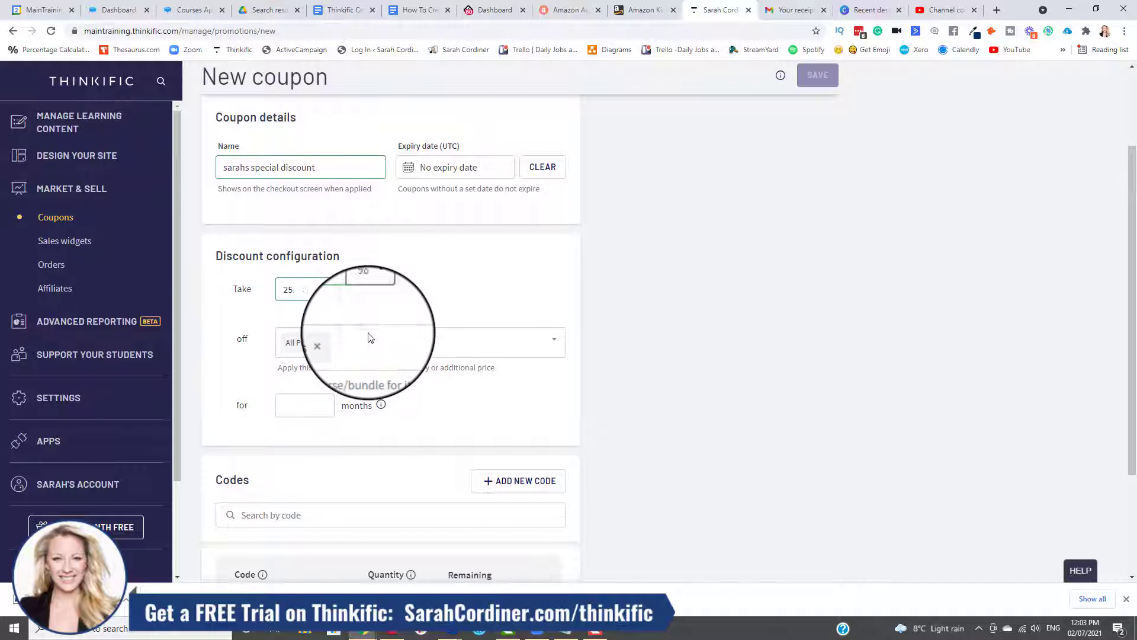
pyautogui.click(318, 288)
pyautogui.press('BackSpace')
pyautogui.press('BackSpace')
pyautogui.press('BackSpace')
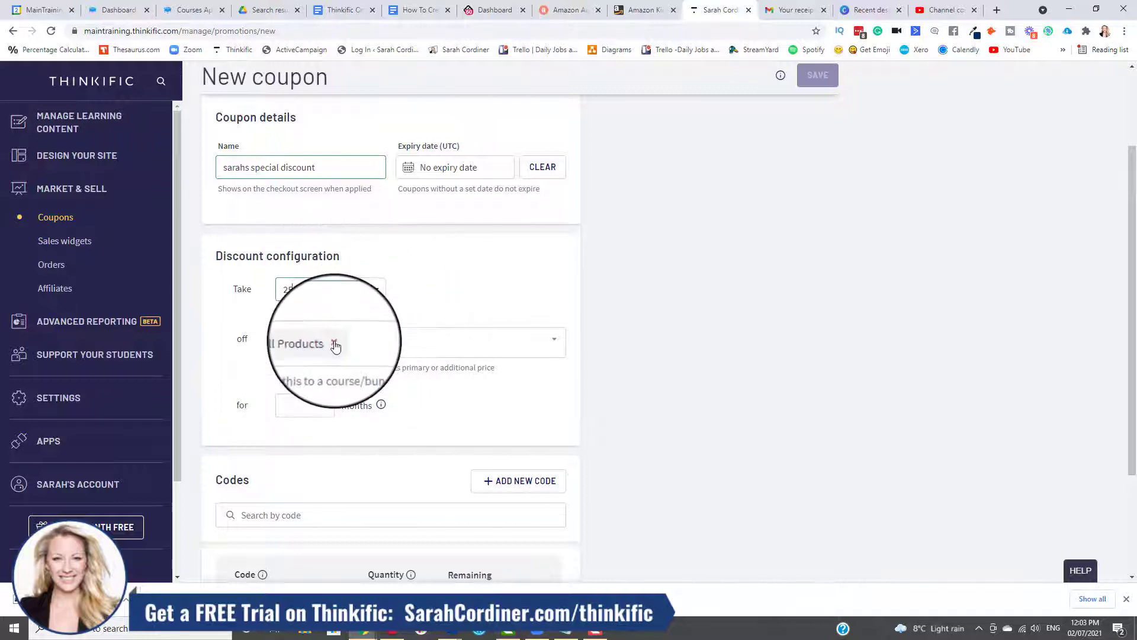
# Remove All Products from the discount scope and apply the coupon to the CONCEPT To COURSE course instead.
pyautogui.click(332, 341)
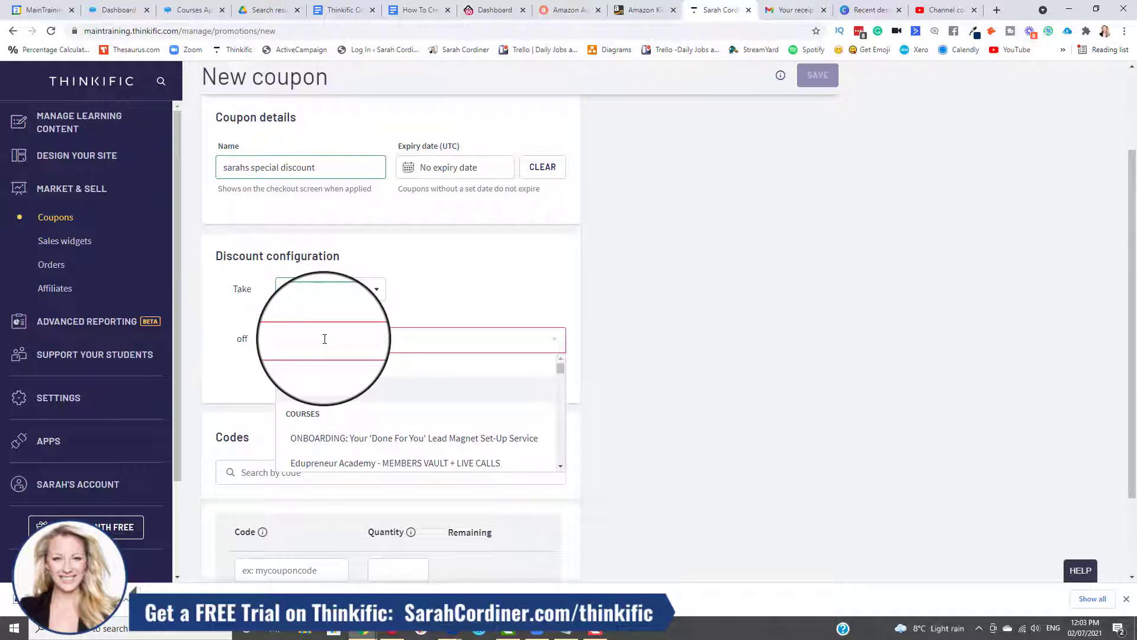
pyautogui.write('concept')
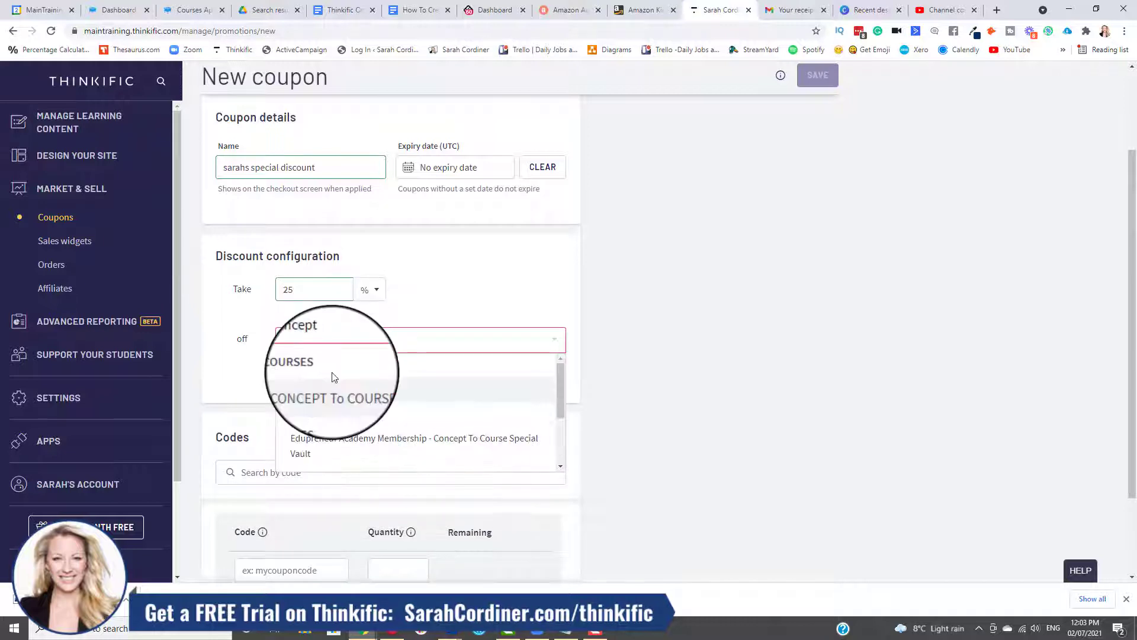
pyautogui.click(329, 390)
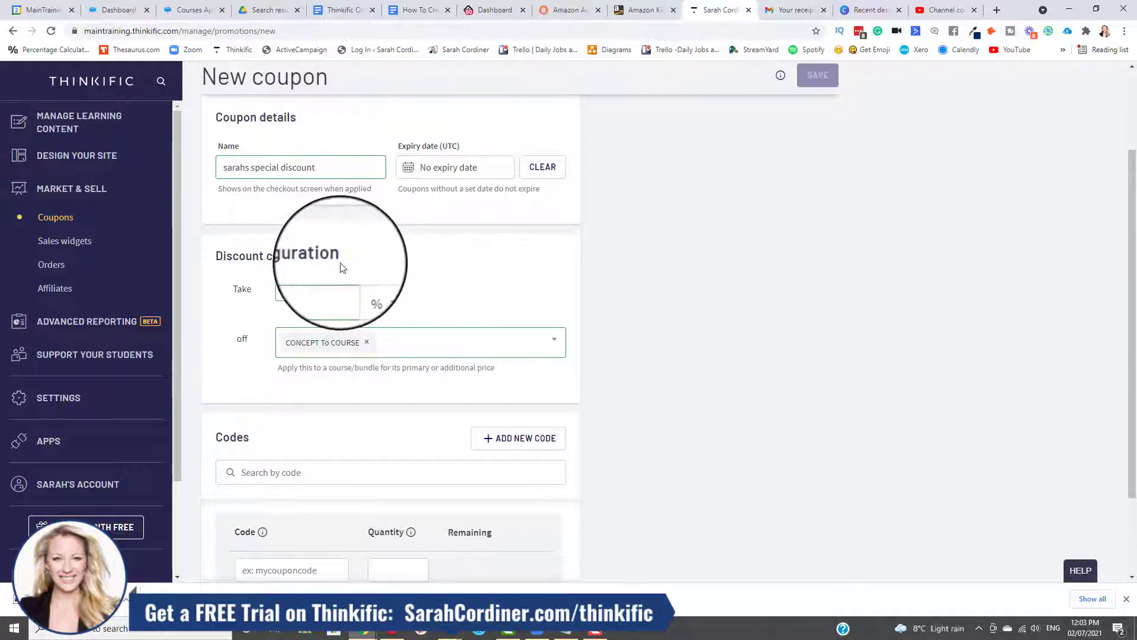
# Enter "sarah" as the coupon code, check the settings and try to save the coupon.
pyautogui.scroll(-2, 314, 409)
pyautogui.click(281, 457)
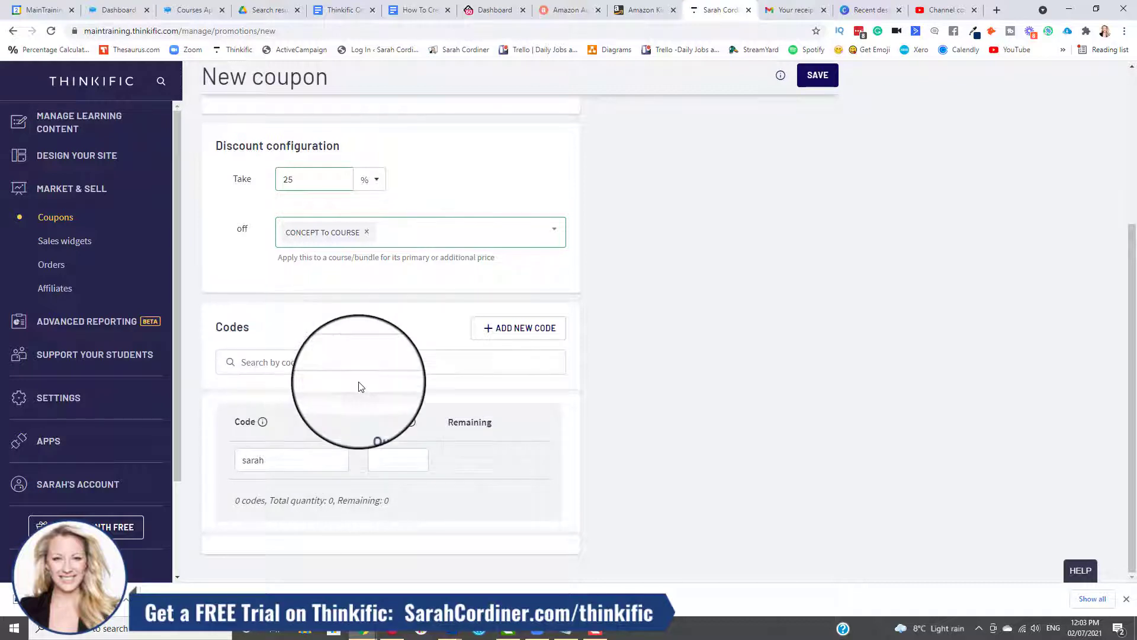
pyautogui.scroll(3, 327, 396)
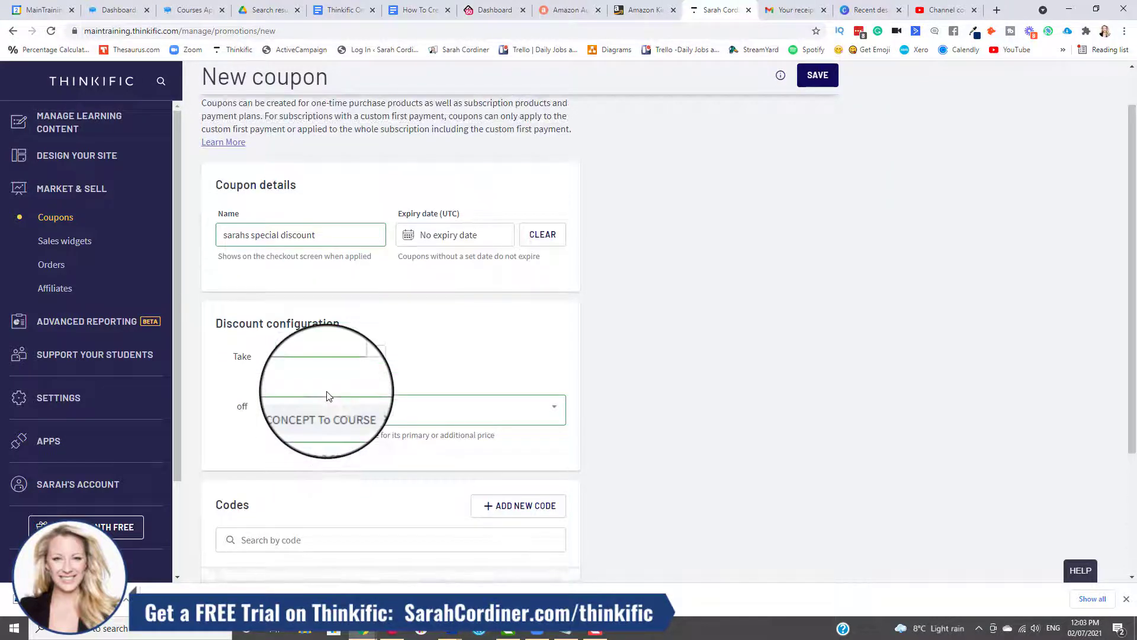
pyautogui.scroll(-1, 329, 397)
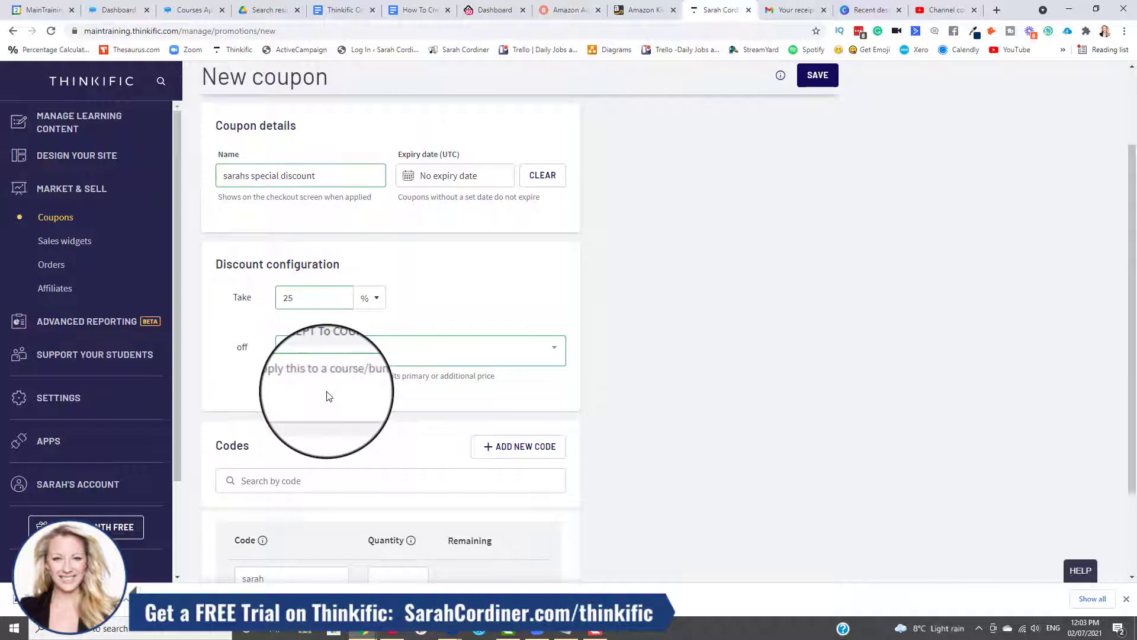
pyautogui.scroll(-2, 329, 396)
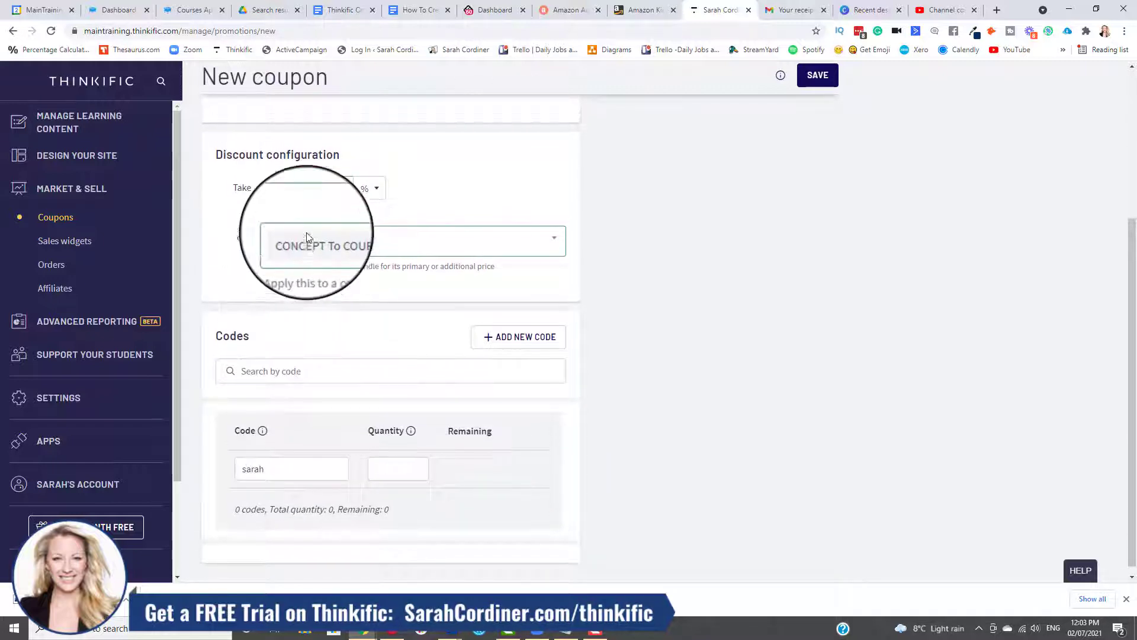
pyautogui.scroll(3, 355, 361)
pyautogui.scroll(-3, 402, 363)
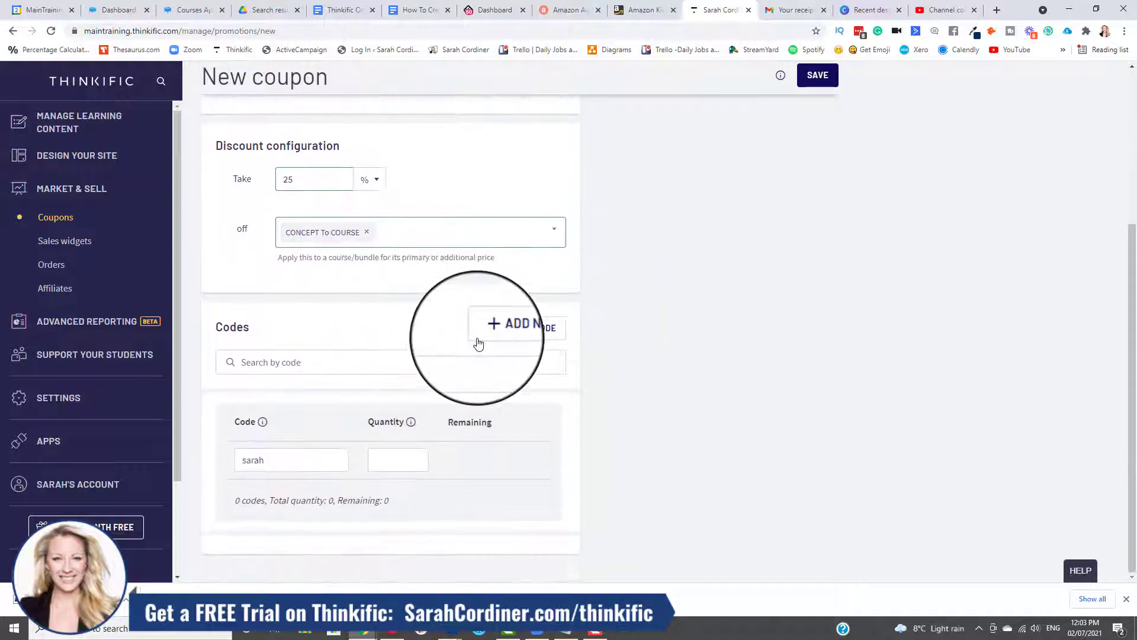
pyautogui.click(817, 76)
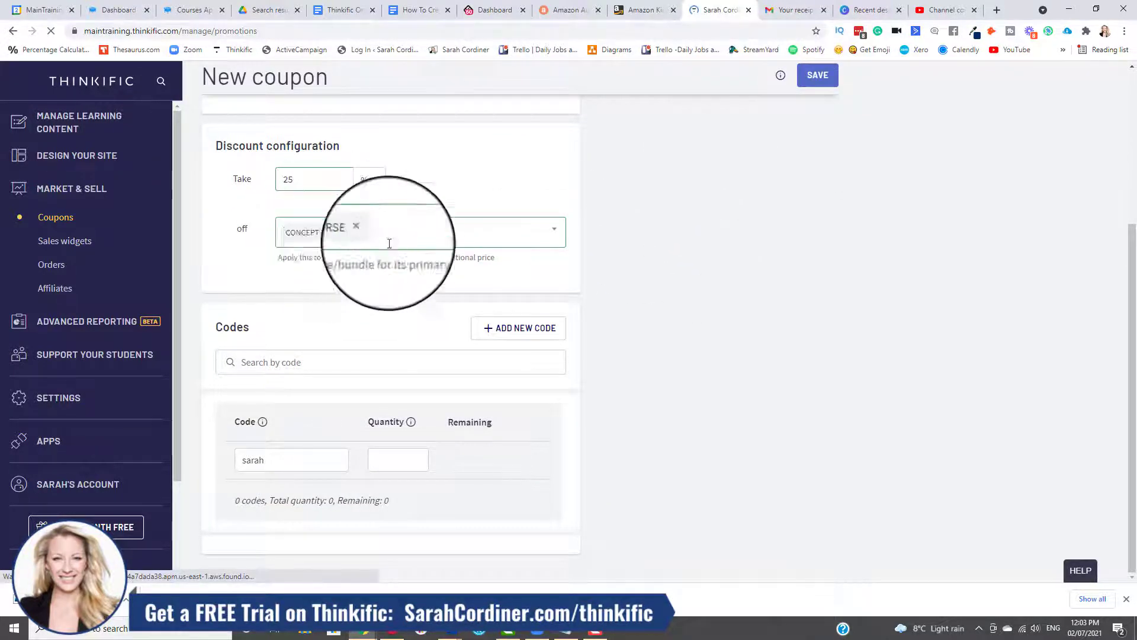
# Set the coupon code to "fred" and delete the extra code row so that a single code is left.
pyautogui.scroll(-5, 342, 197)
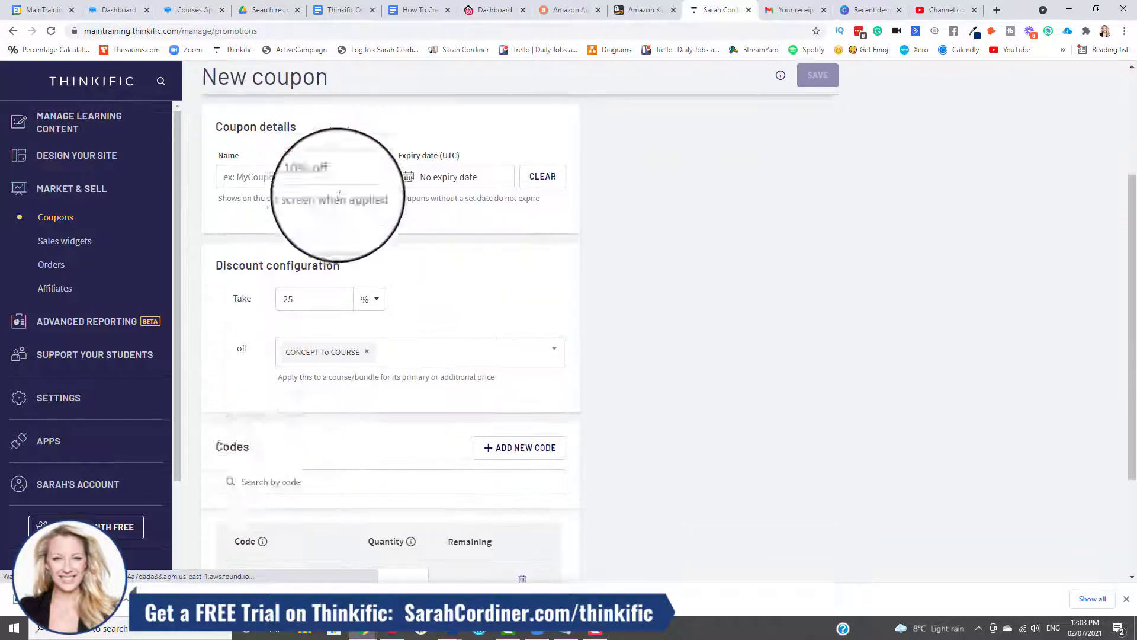
pyautogui.scroll(4, 335, 411)
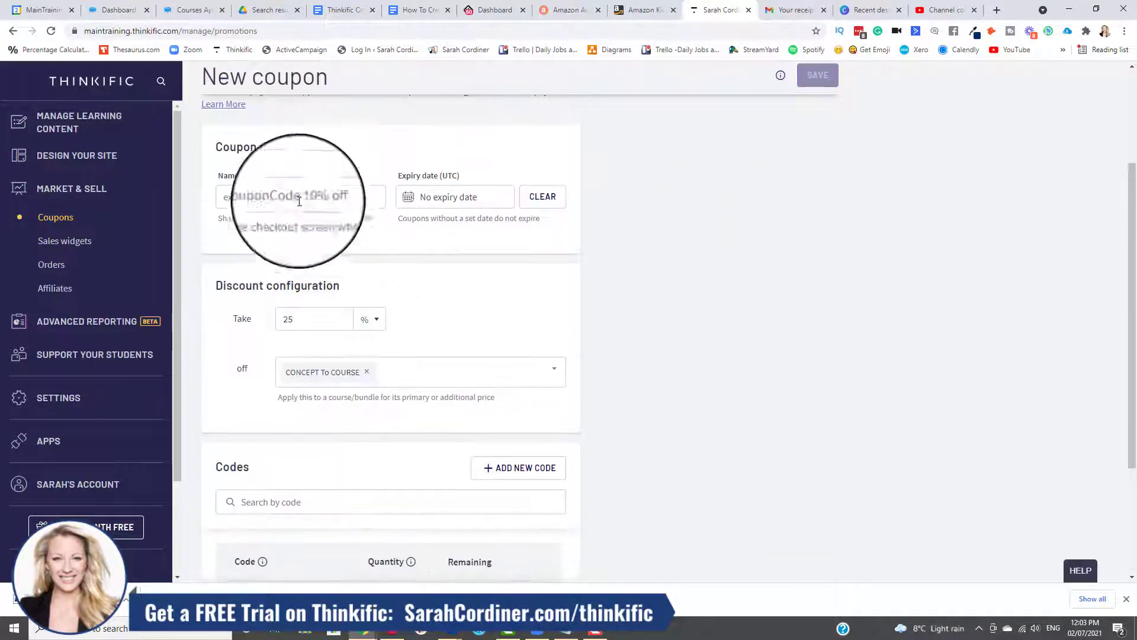
pyautogui.scroll(2, 355, 482)
pyautogui.scroll(-5, 366, 477)
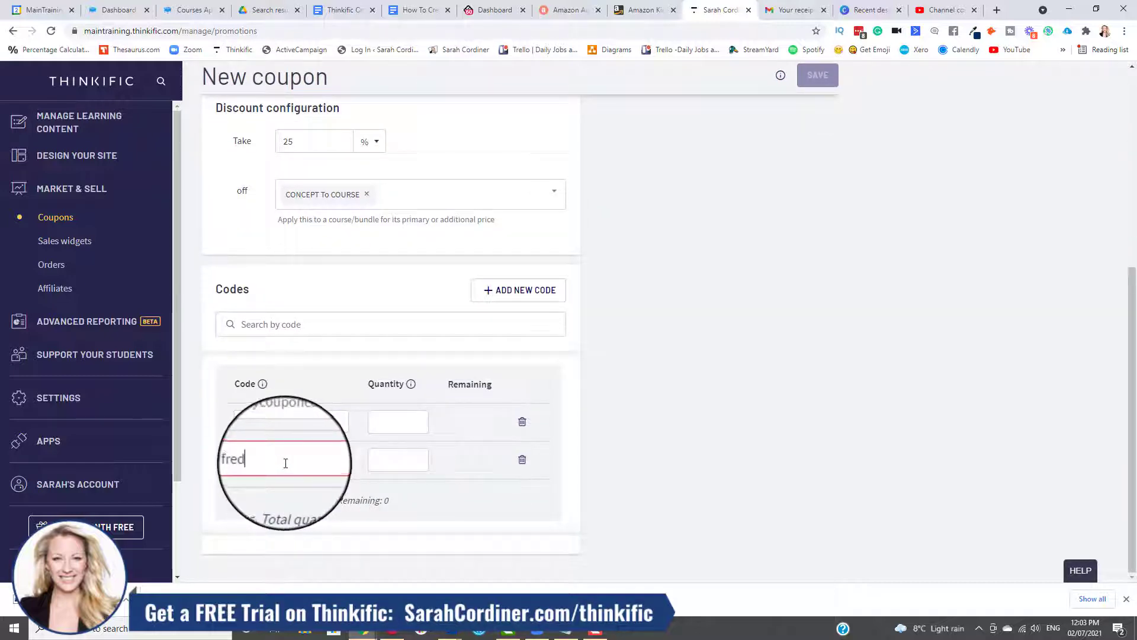
pyautogui.click(521, 460)
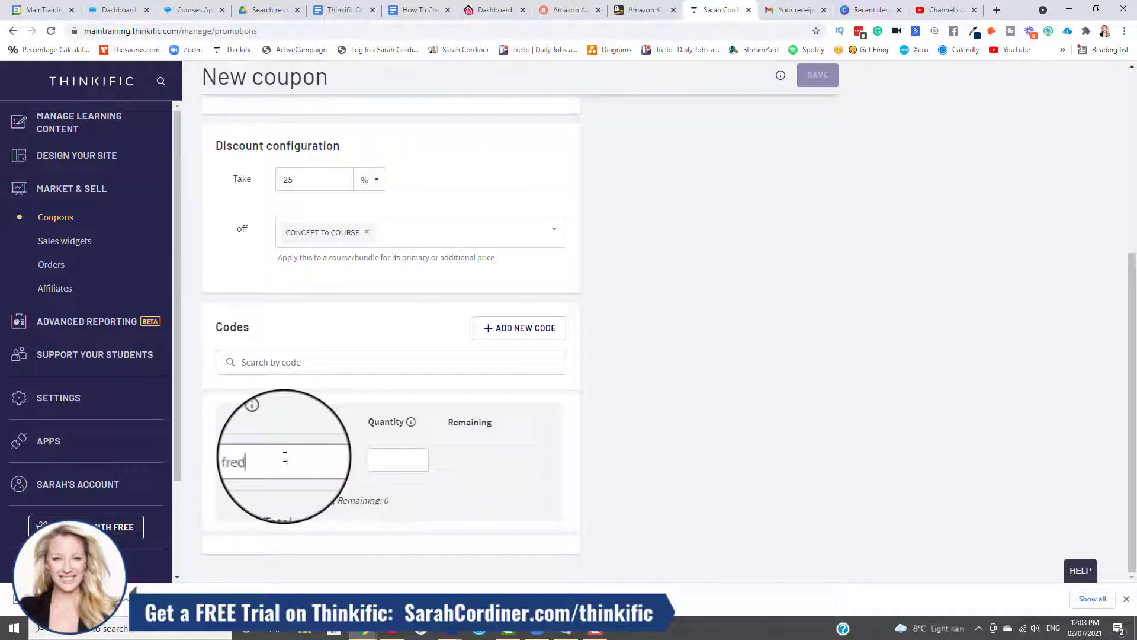
# Check the name, discount, course and code of the coupon, and save it.
pyautogui.scroll(5, 597, 248)
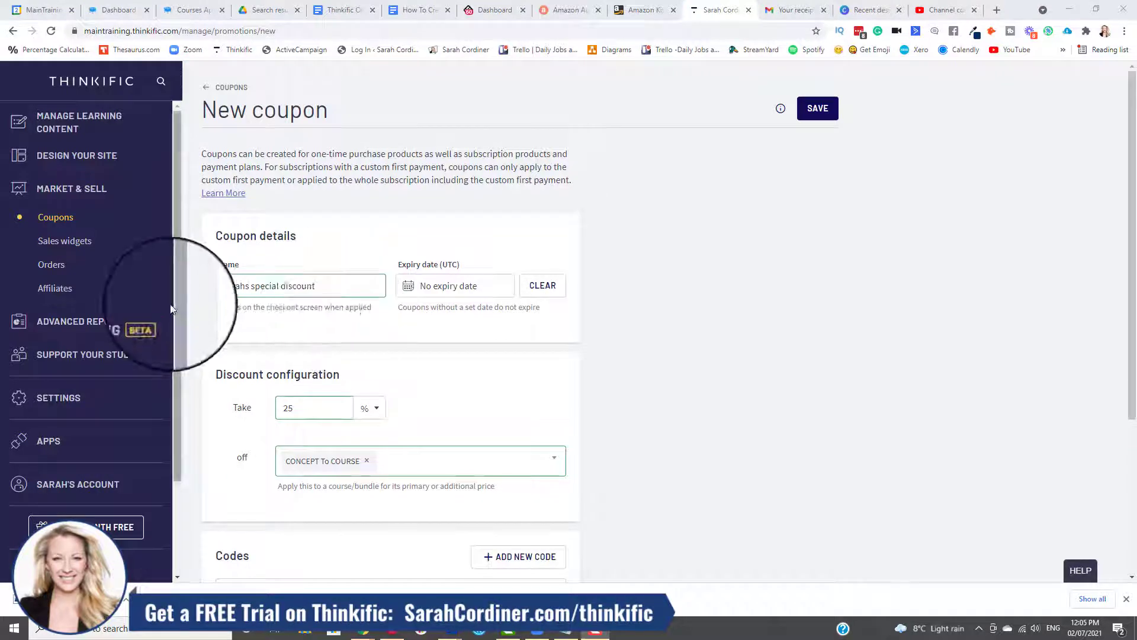
pyautogui.scroll(-4, 459, 258)
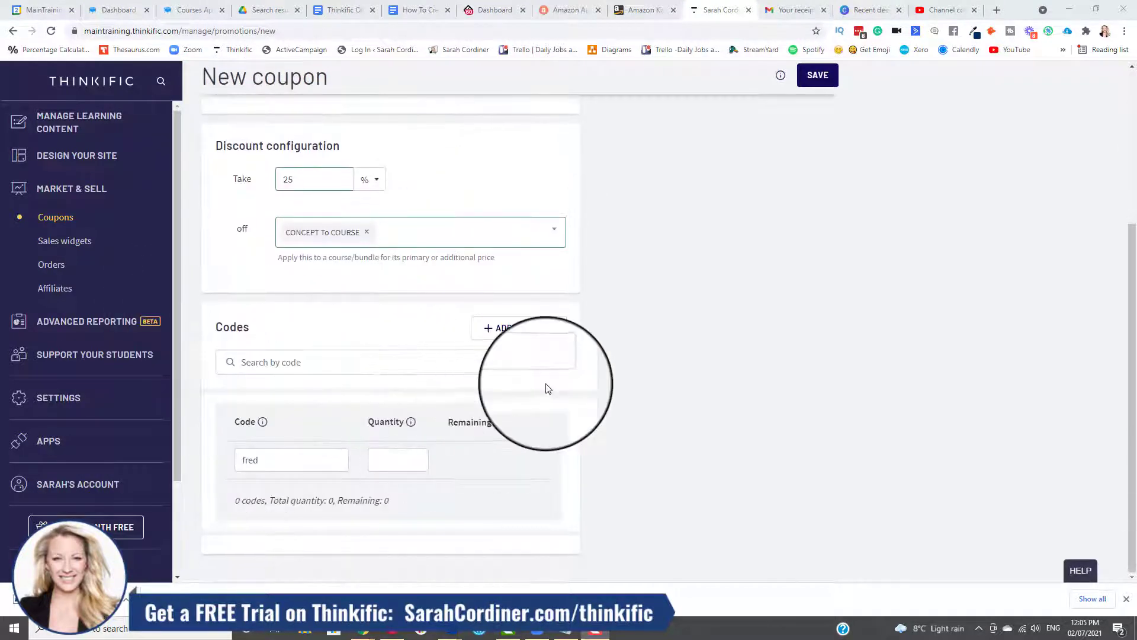
pyautogui.scroll(2, 681, 237)
pyautogui.click(820, 75)
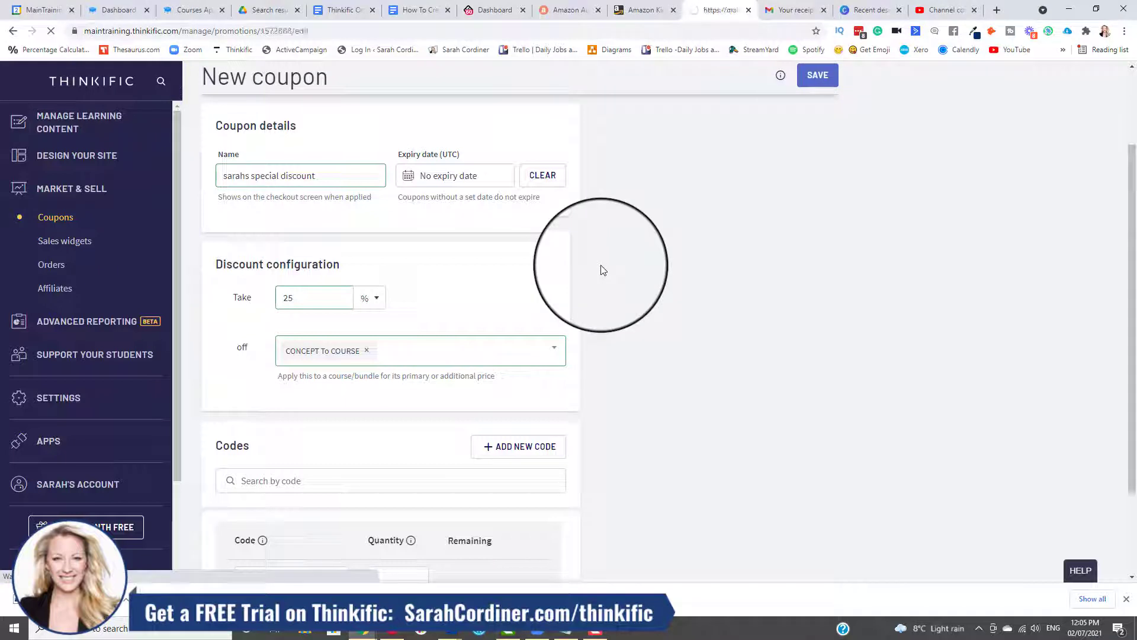
# Review the saved coupon's name, discount configuration and code on its edit page.
pyautogui.scroll(-3, 424, 216)
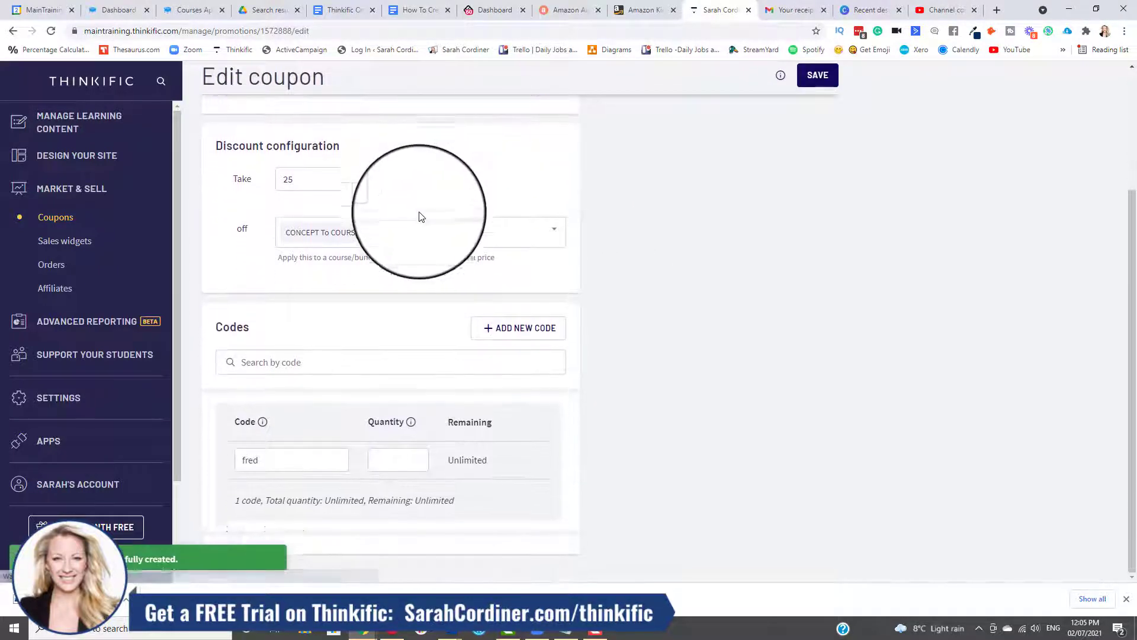
pyautogui.scroll(3, 322, 350)
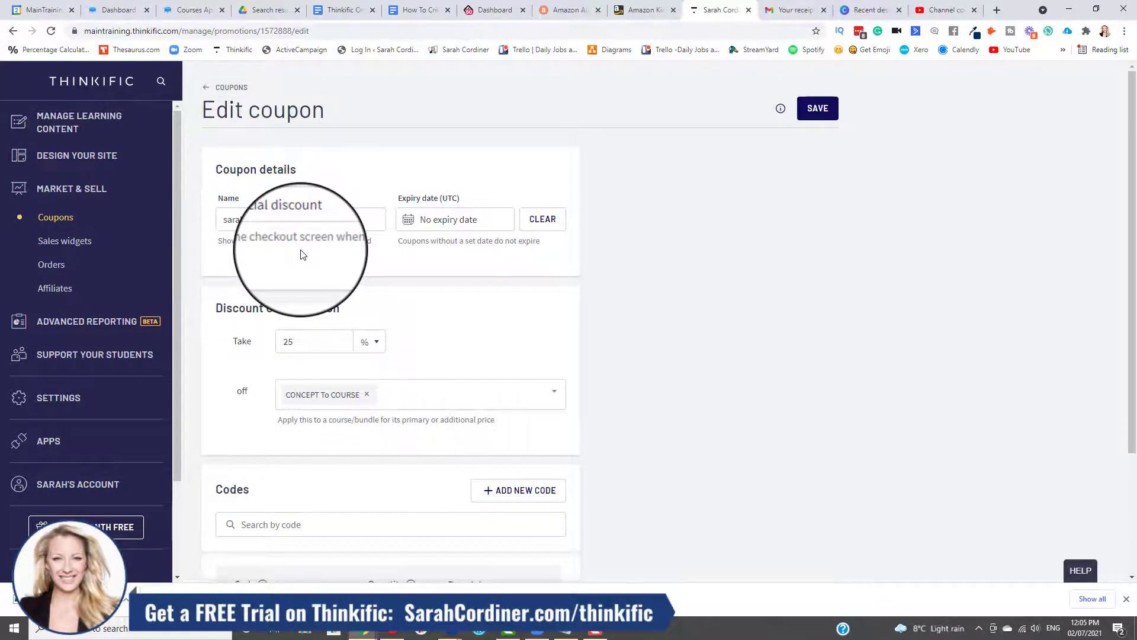
pyautogui.scroll(-3, 302, 255)
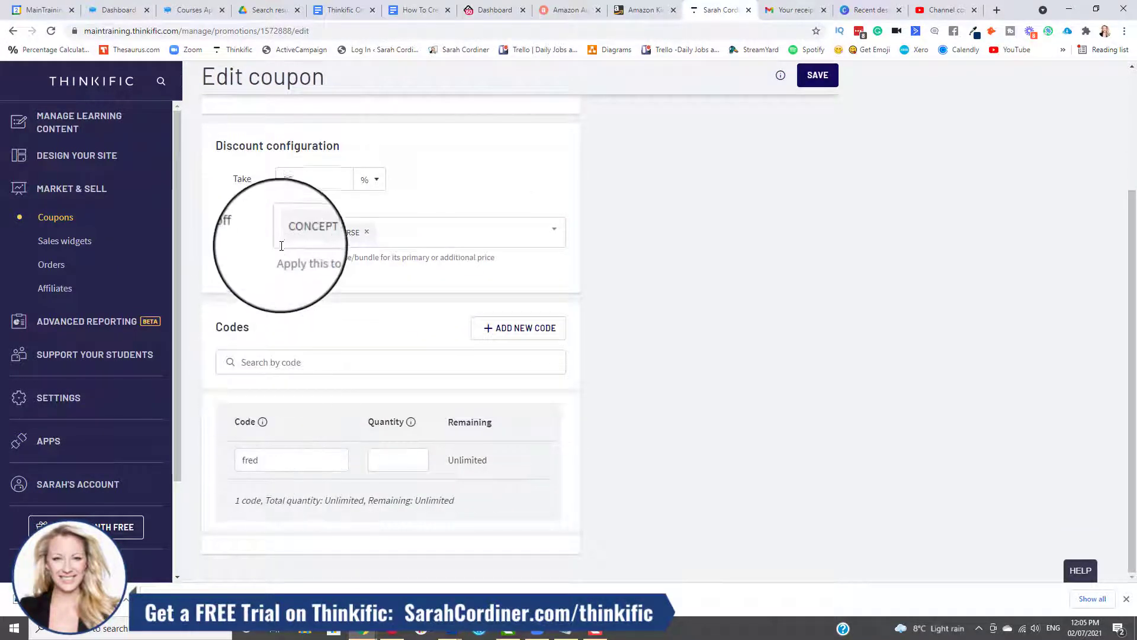
pyautogui.scroll(2, 281, 244)
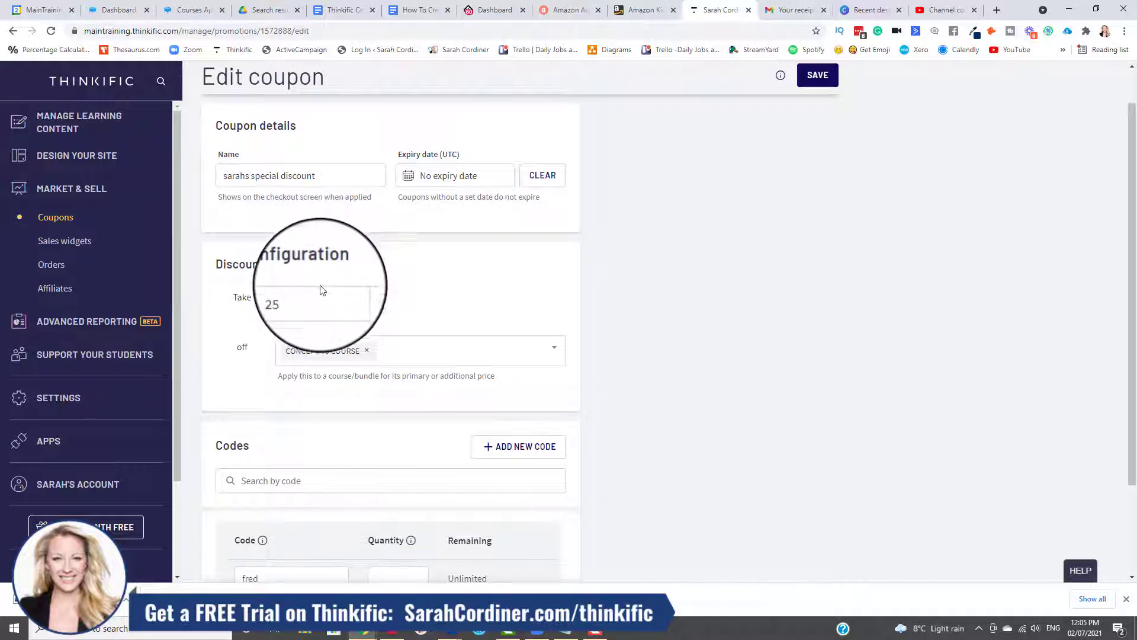
pyautogui.scroll(1, 321, 287)
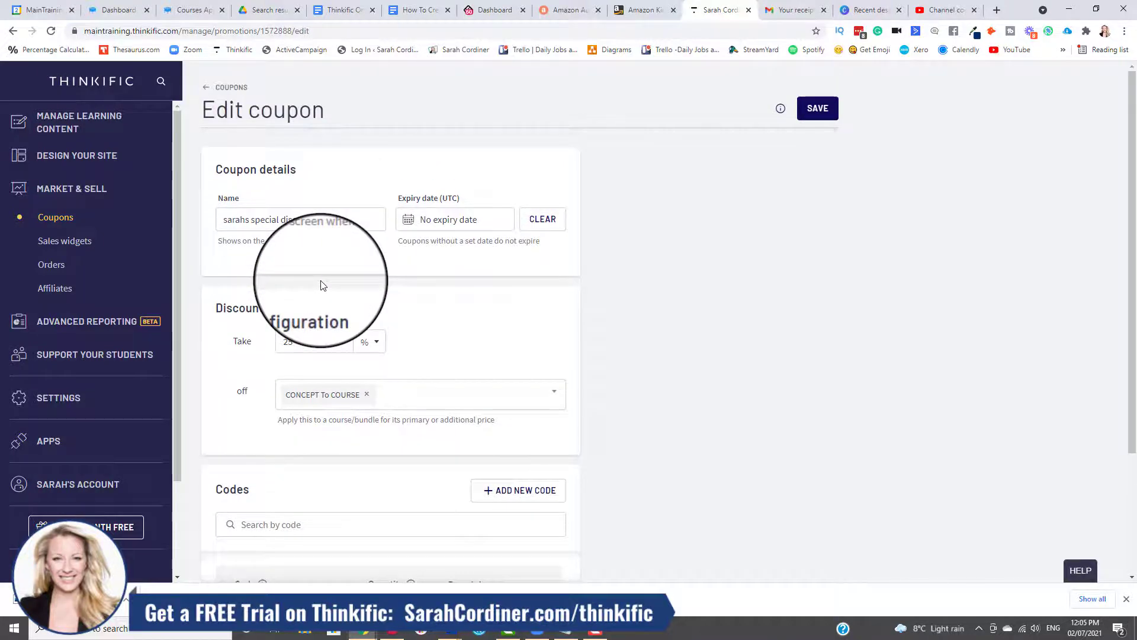
pyautogui.scroll(-3, 379, 301)
pyautogui.scroll(3, 375, 299)
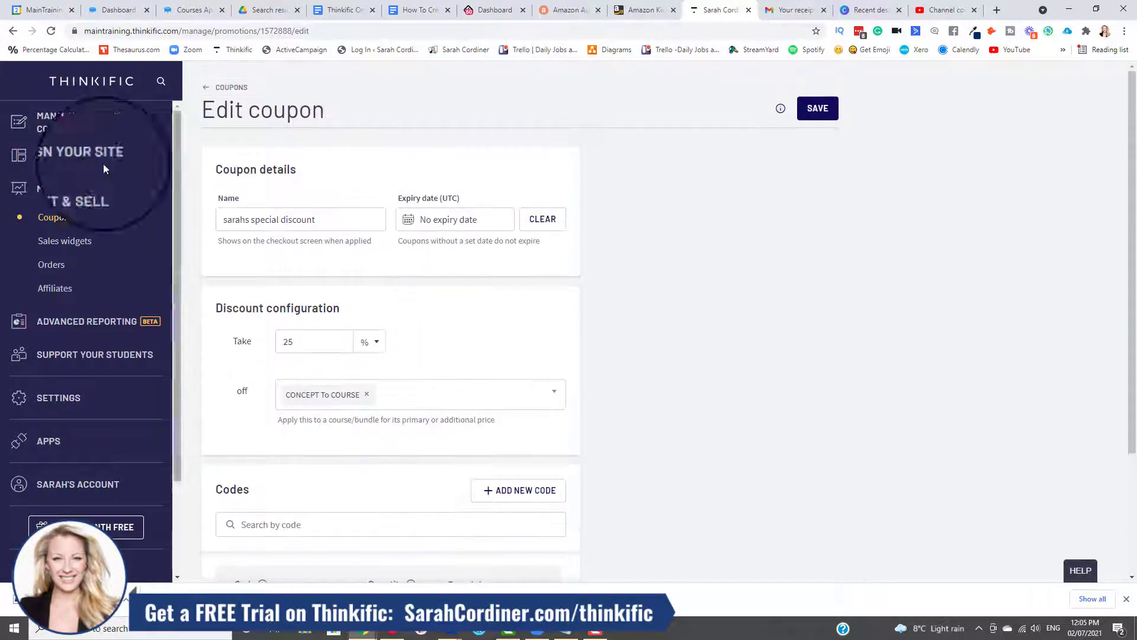
# Return to the list of courses and locate the CONCEPT To COURSE course.
pyautogui.click(62, 130)
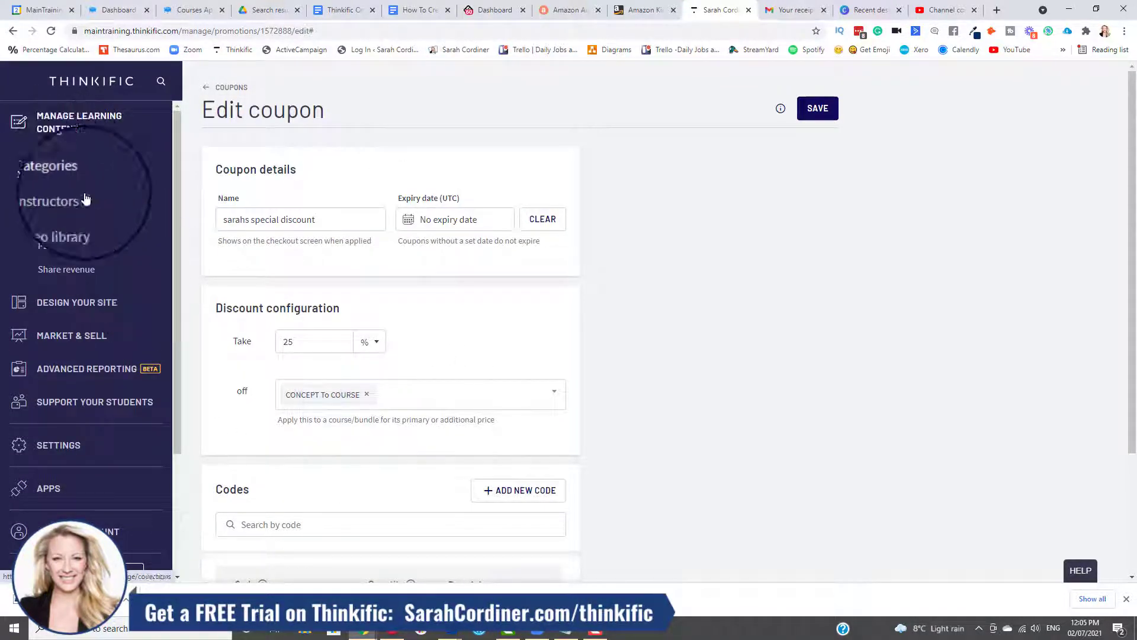
pyautogui.click(48, 154)
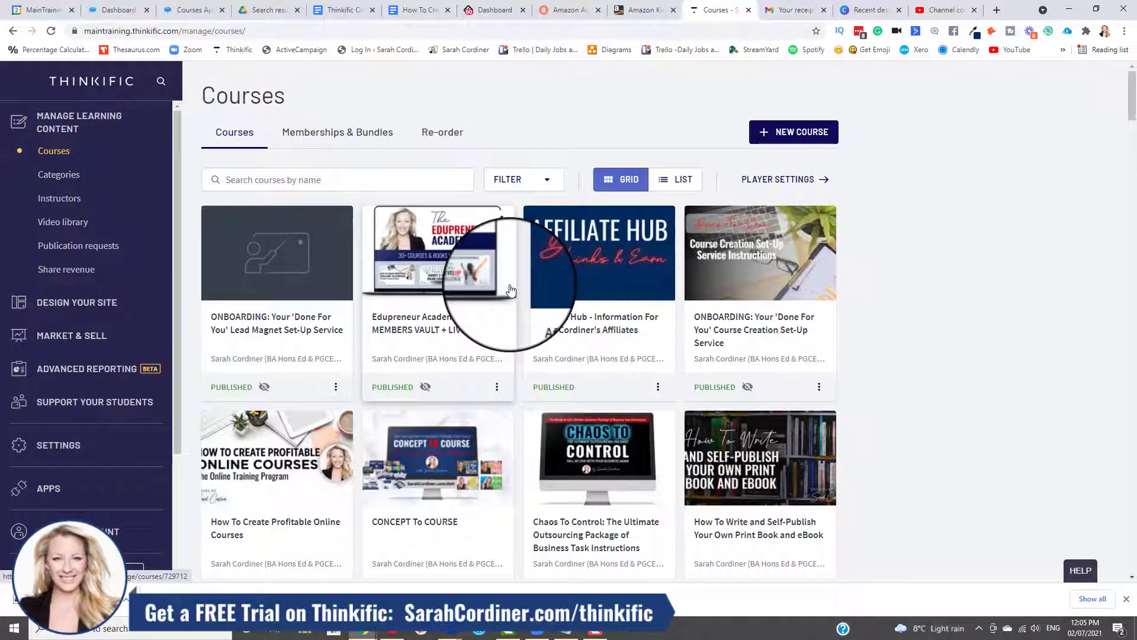
pyautogui.scroll(-1, 432, 385)
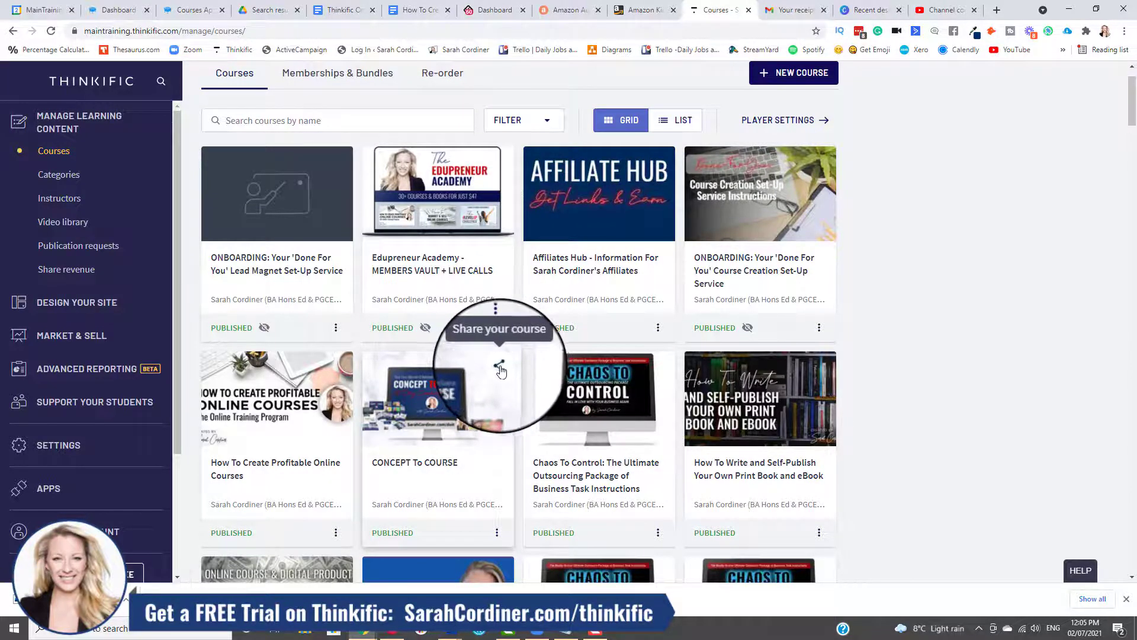
# Copy the share link of the CONCEPT To COURSE course and enter it as the address in a new incognito window.
pyautogui.click(500, 368)
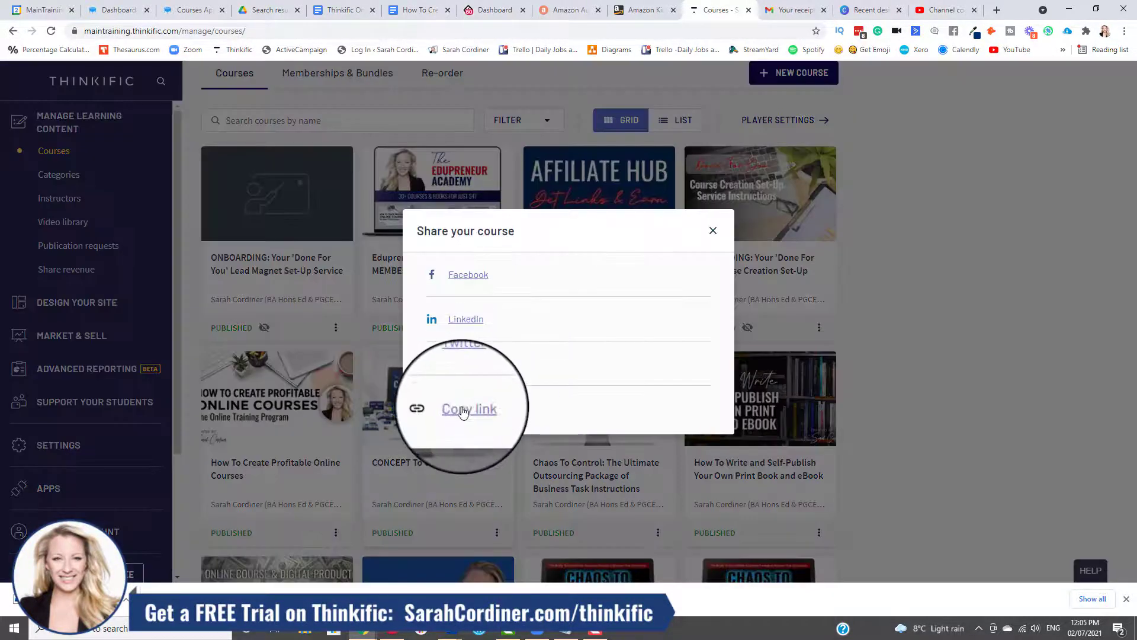
pyautogui.click(463, 411)
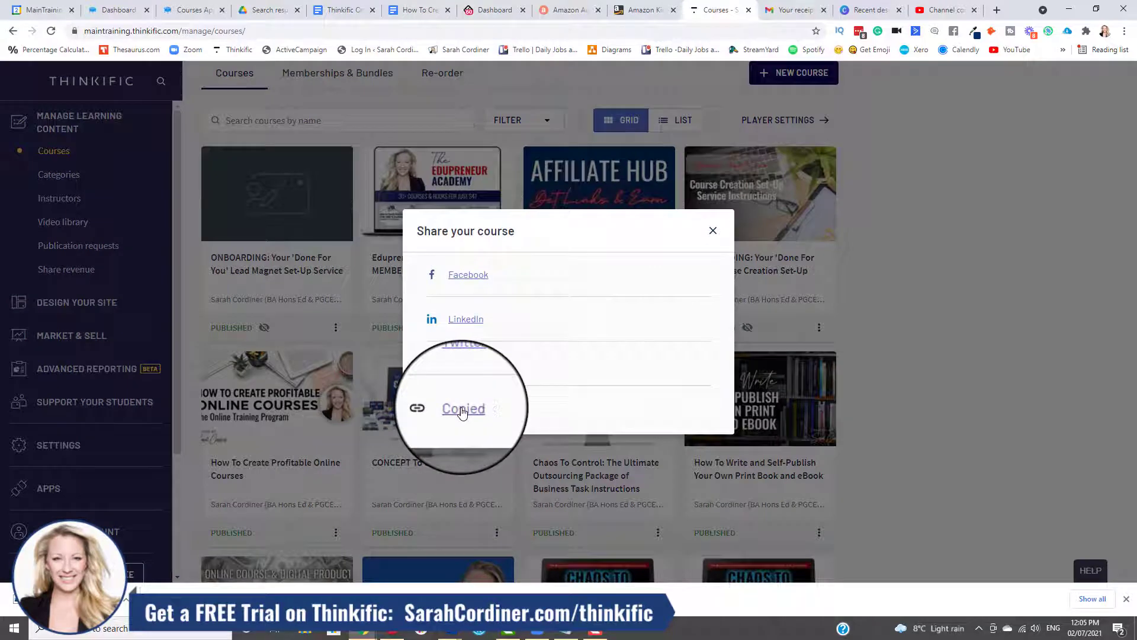
pyautogui.click(367, 635)
pyautogui.rightClick(367, 635)
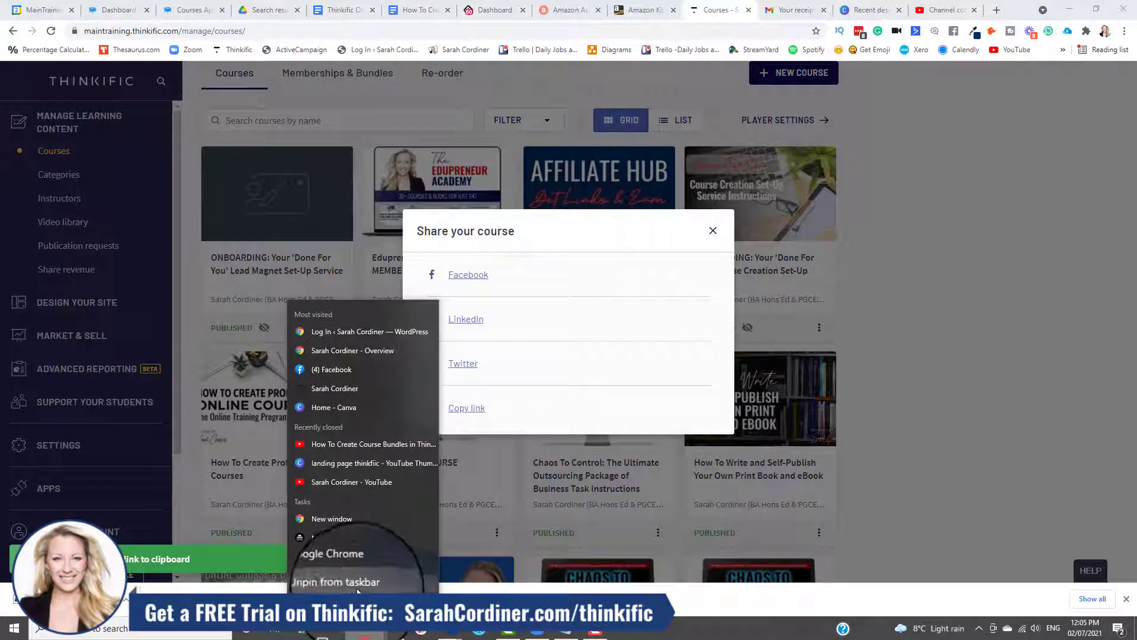
pyautogui.click(336, 537)
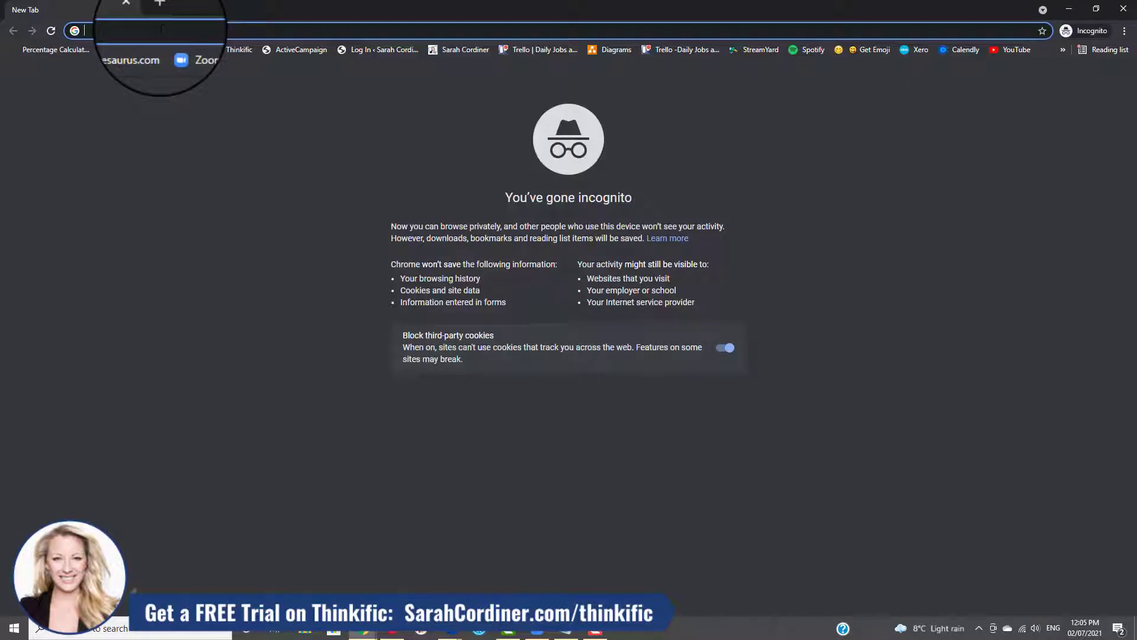
pyautogui.hotkey('ctrl', 'v')
pyautogui.press('Return')
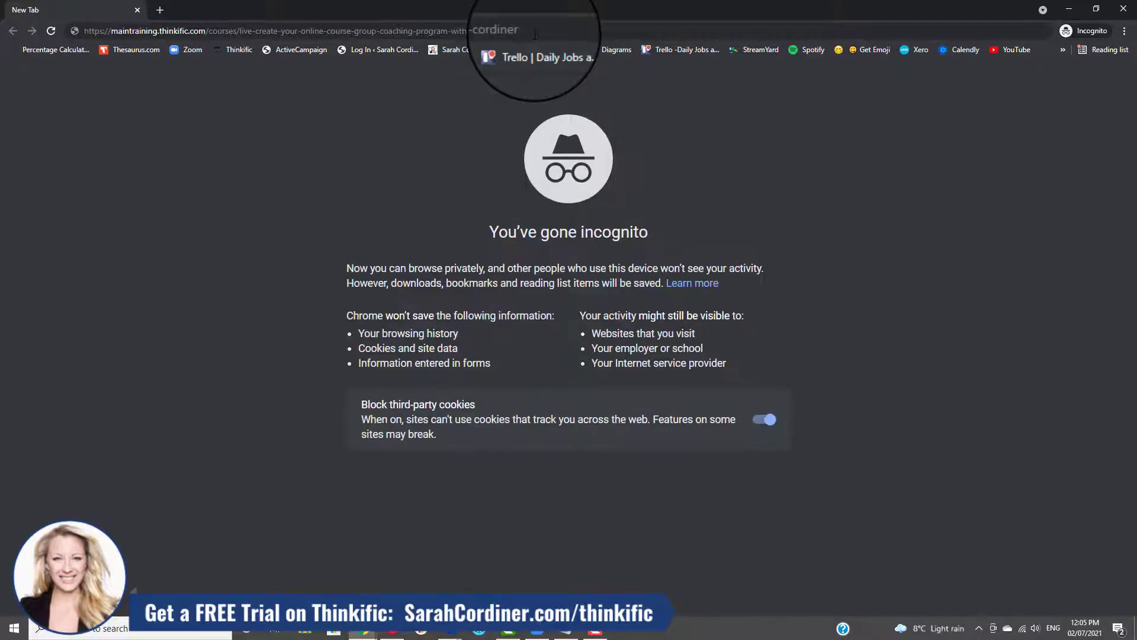
# Append "?coupon=fred" to the course link, load it, and look over the course page.
pyautogui.click(535, 34)
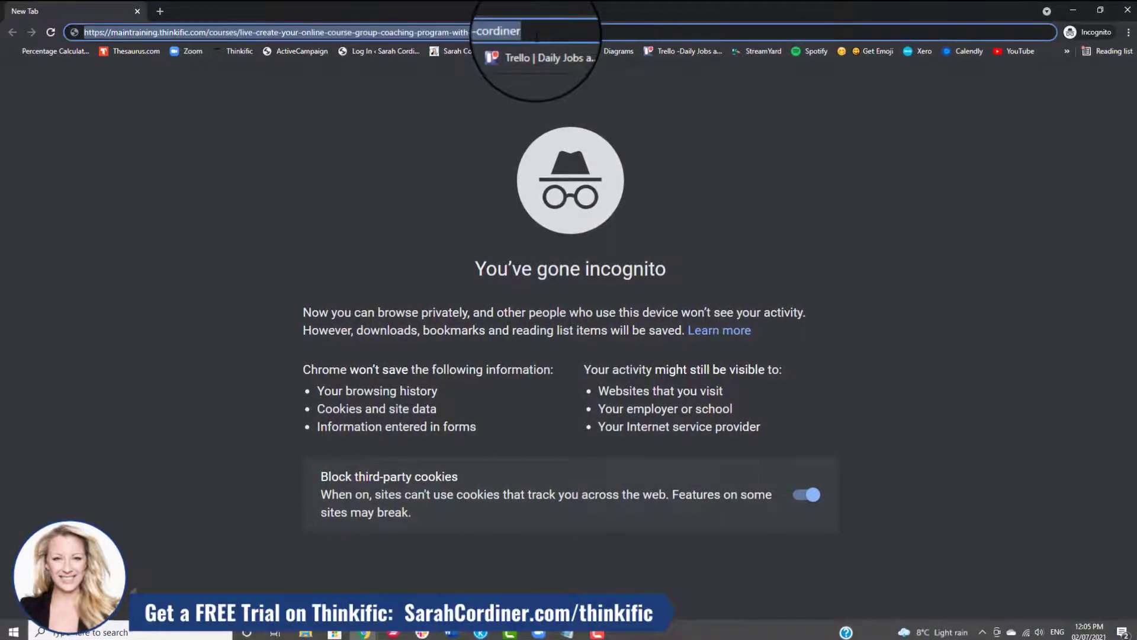
pyautogui.click(536, 36)
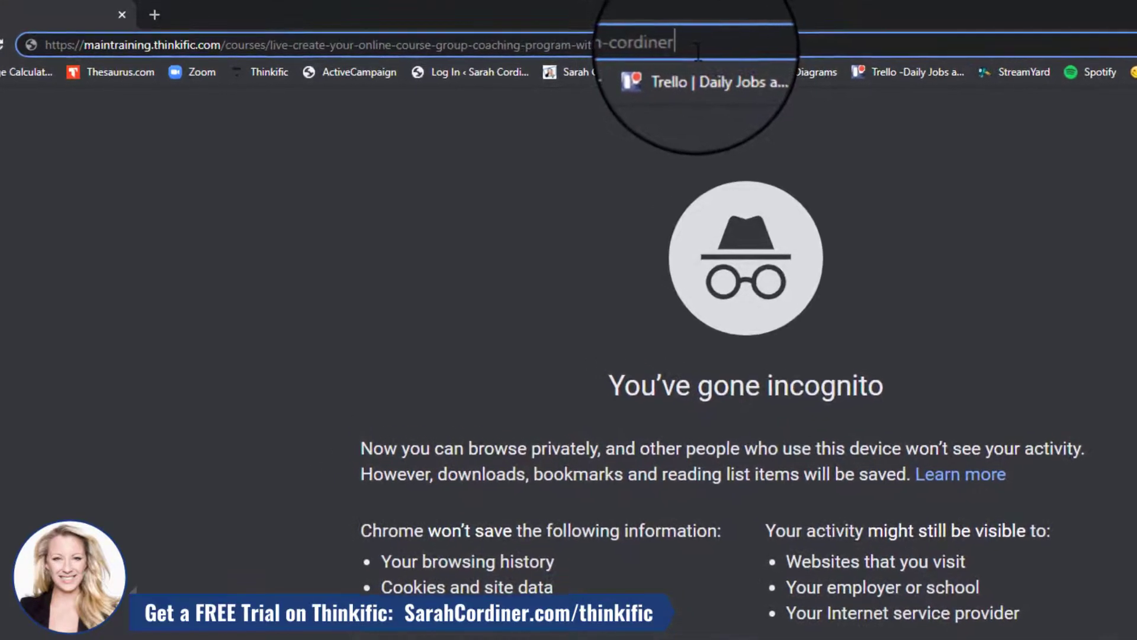
pyautogui.write('?coupon=fred')
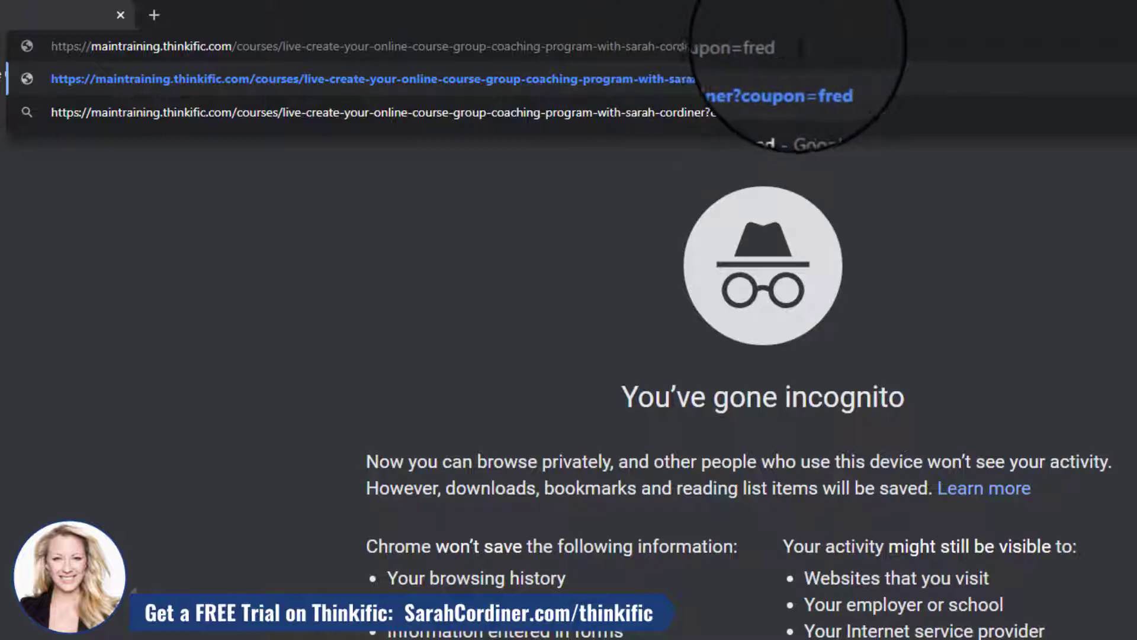
pyautogui.press('Return')
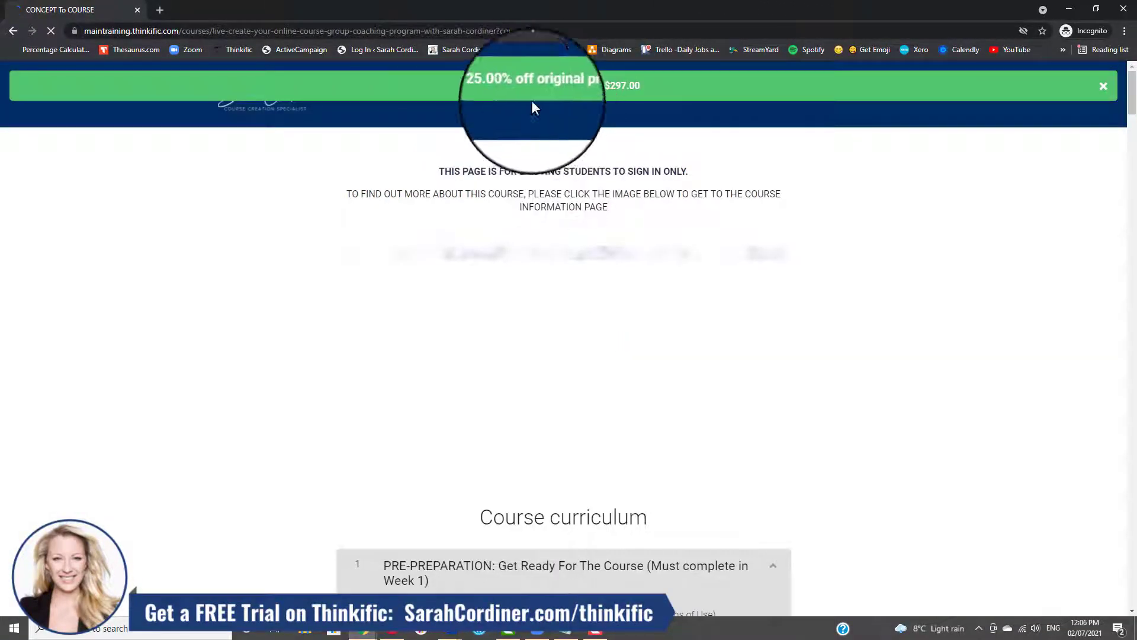
pyautogui.scroll(-5, 514, 95)
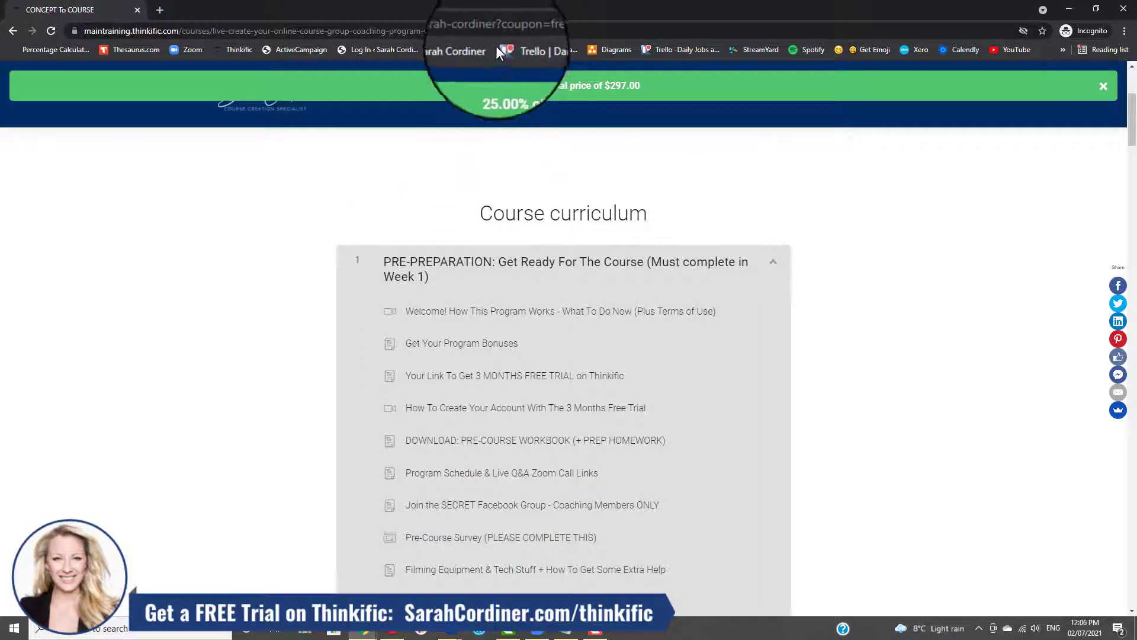
# Examine the complete coupon link in the address, selecting the whole URL and checking its "?coupon=fred" ending.
pyautogui.click(563, 31)
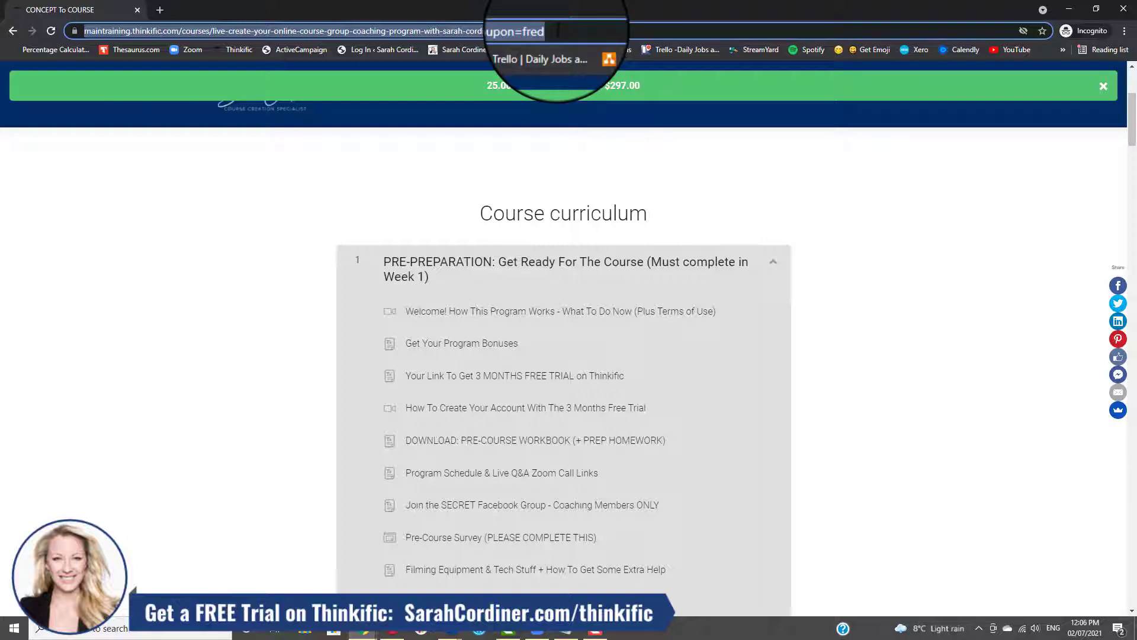
pyautogui.click(543, 30)
pyautogui.moveTo(592, 29); pyautogui.dragTo(24, 51)
pyautogui.click(567, 30)
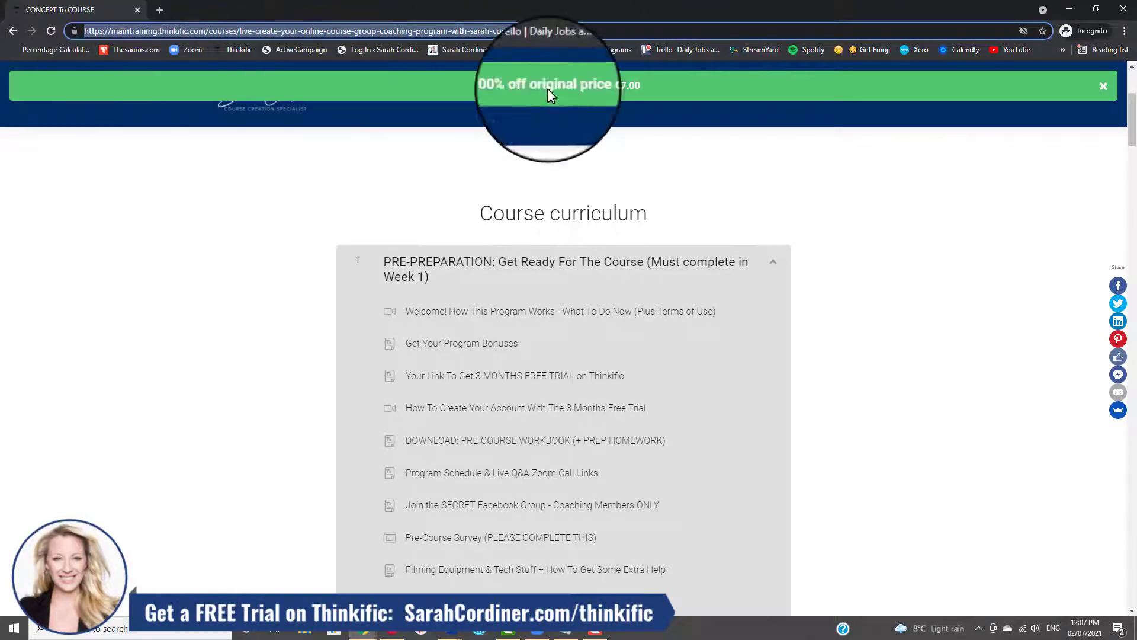
pyautogui.click(524, 30)
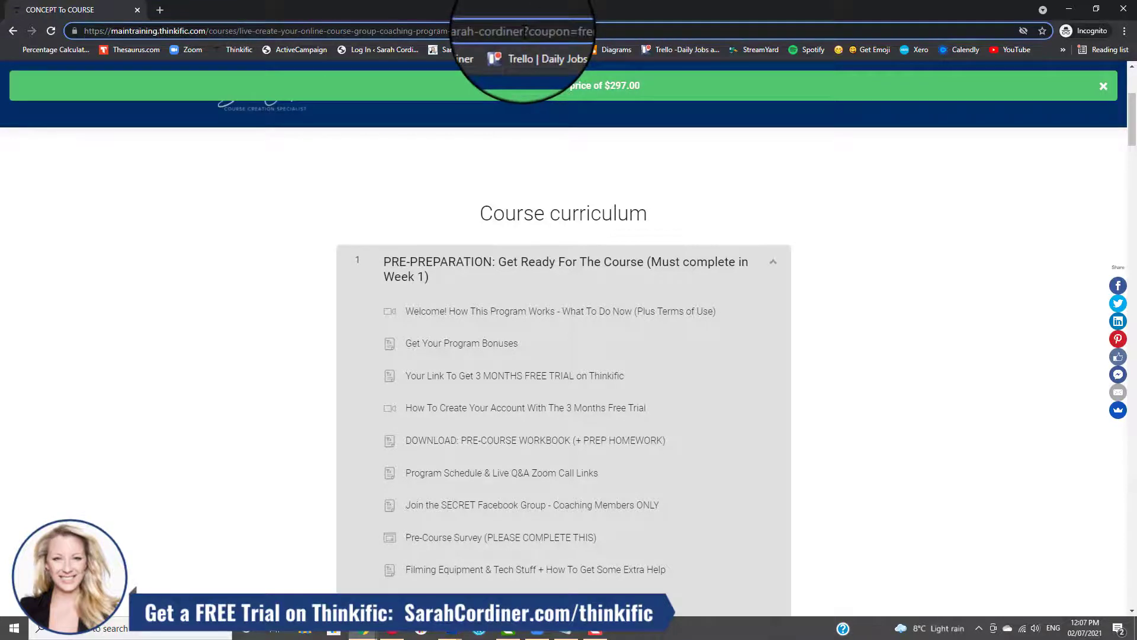